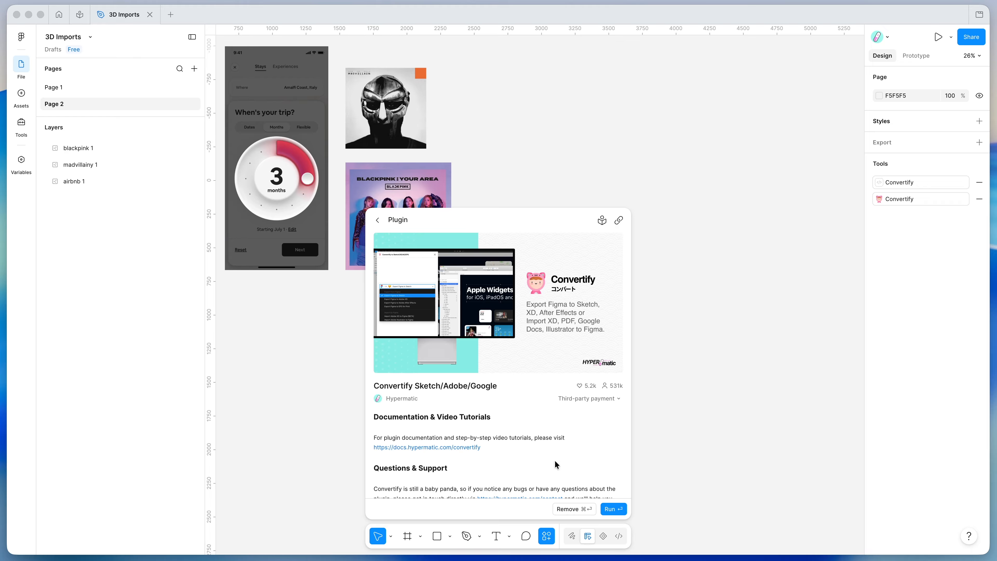
Close the plugin details and run the saved Convertify Sketch/Adobe/Google plugin
left_click(502, 113)
scroll(502, 125, "up", 2)
right_click(501, 122)
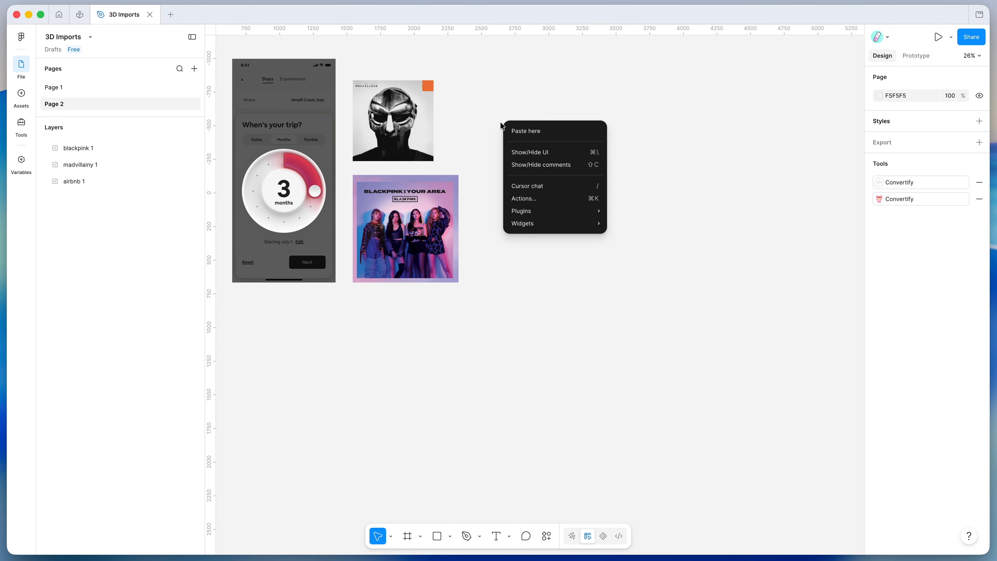
mouse_move(541, 210)
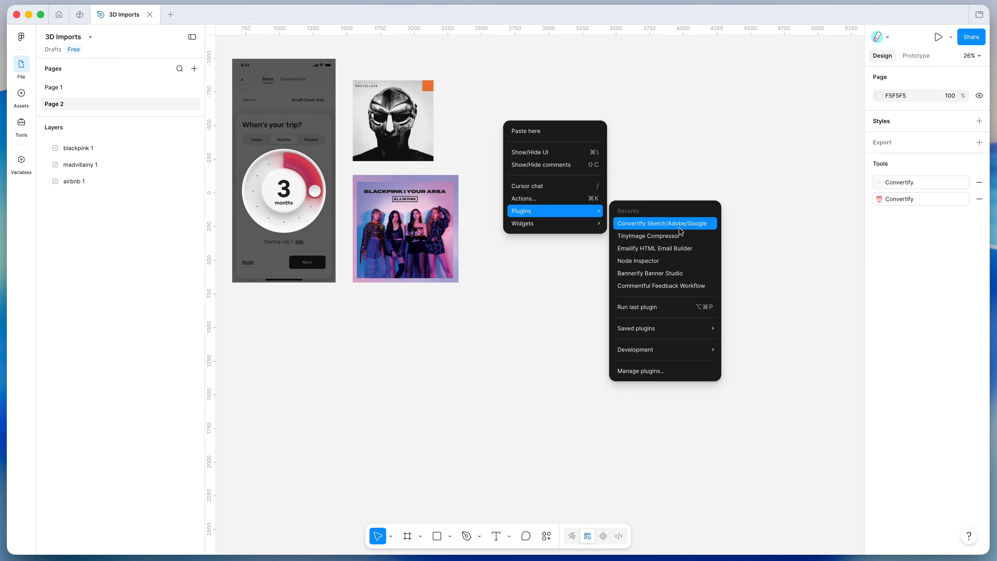
mouse_move(667, 332)
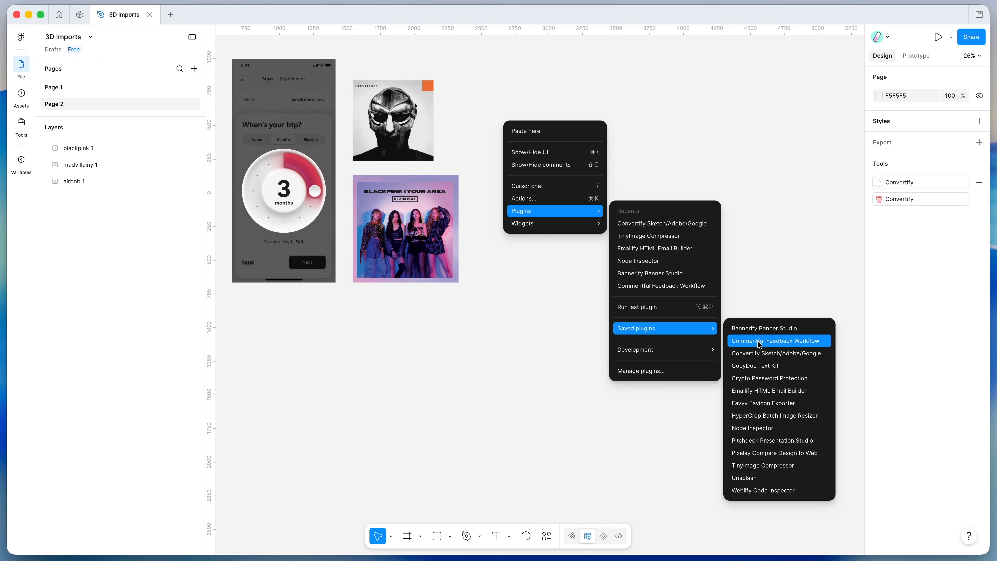
left_click(759, 353)
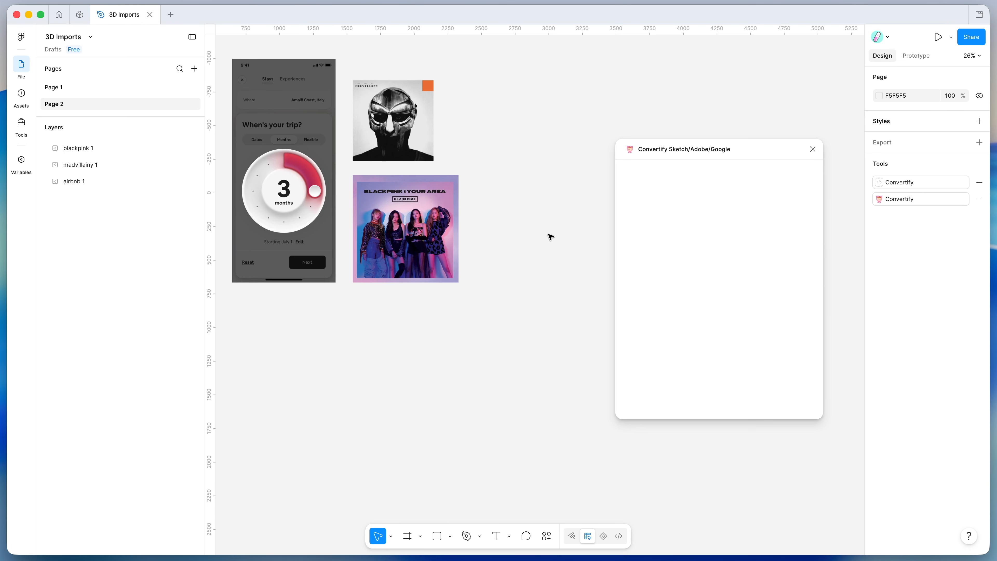
Enlarge the view of the artwork and move the Convertify window farther away from the images
scroll(549, 234, "up", 2)
scroll(549, 234, "up", 3)
scroll(549, 234, "left", 4)
scroll(549, 234, "up", 2)
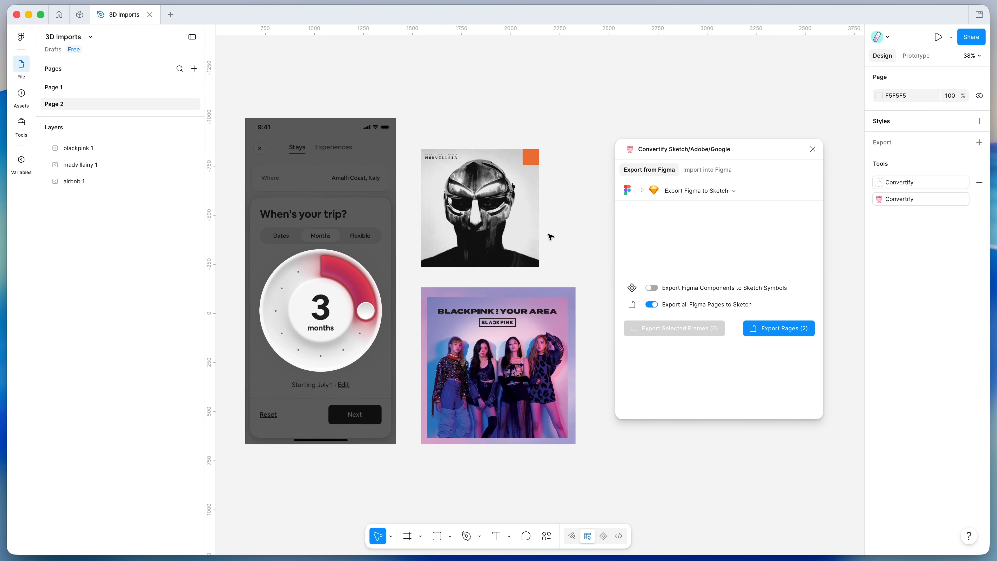
mouse_move(711, 147)
left_mouse_down()
mouse_move(741, 140)
mouse_move(721, 137)
left_mouse_up()
scroll(586, 138, "up", 1)
scroll(586, 138, "left", 1)
scroll(586, 137, "right", 1)
scroll(586, 138, "down", 1)
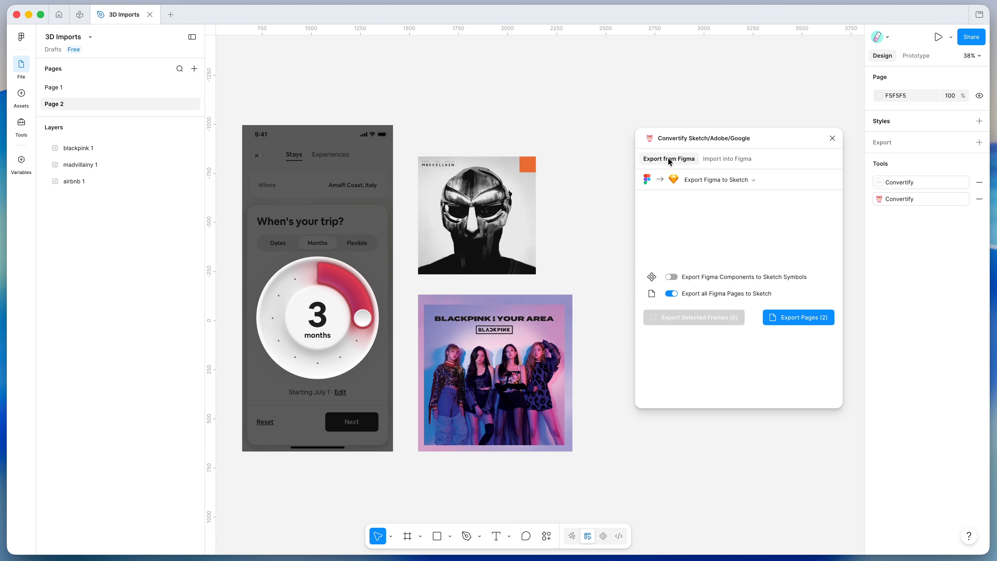
Set Convertify to Import 3D to Figma using the Image to 3D Perspective mode
left_click(722, 159)
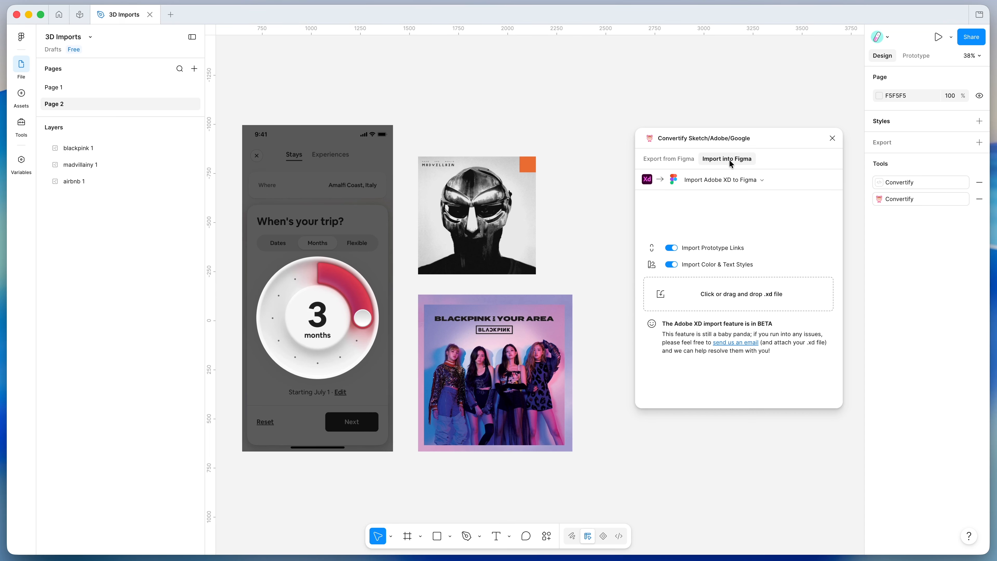
left_click(721, 181)
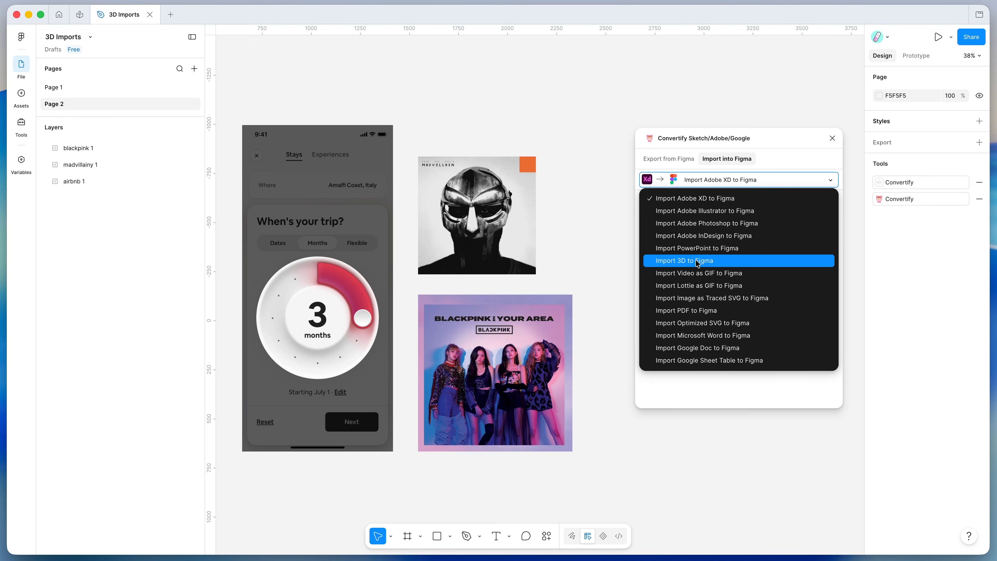
left_click(689, 262)
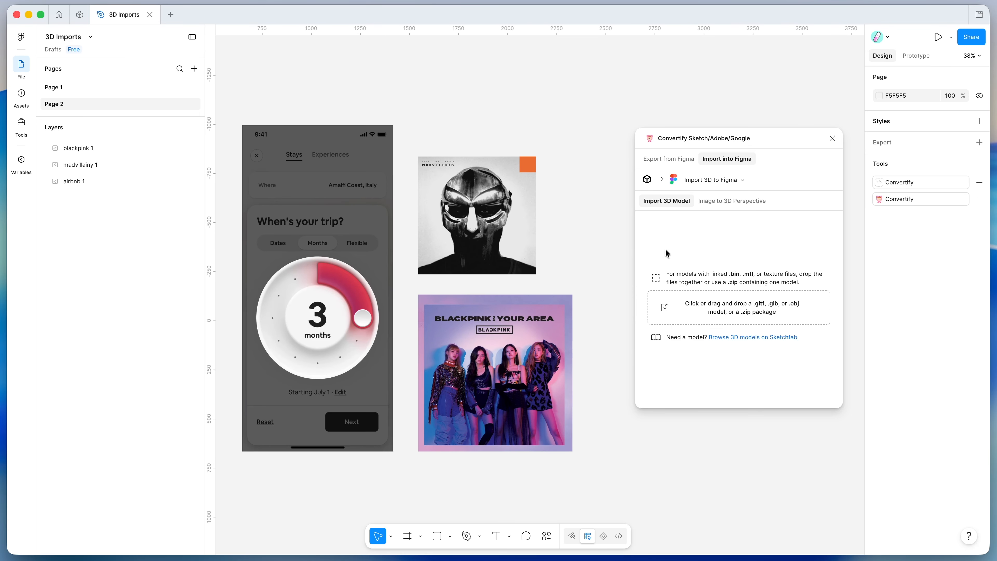
left_click(713, 201)
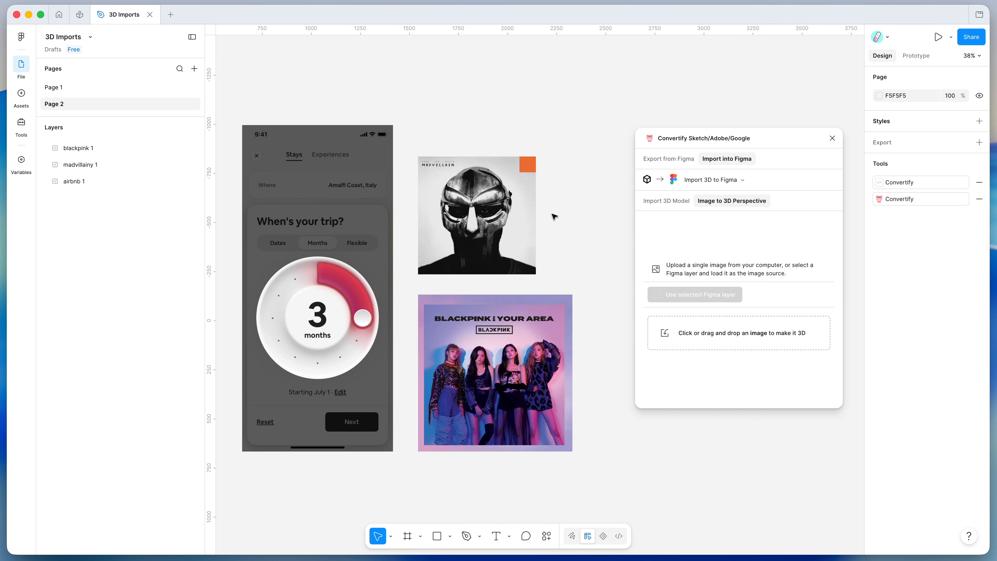
Load the madvillainy 1 album cover layer as the image source for the 3D perspective
scroll(531, 220, "up", 1)
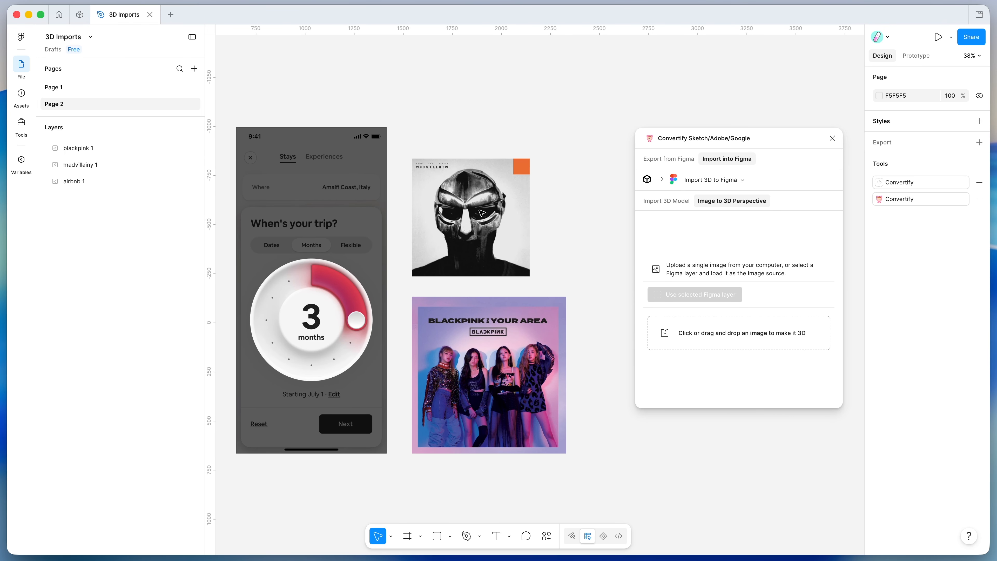
scroll(593, 244, "left", 1)
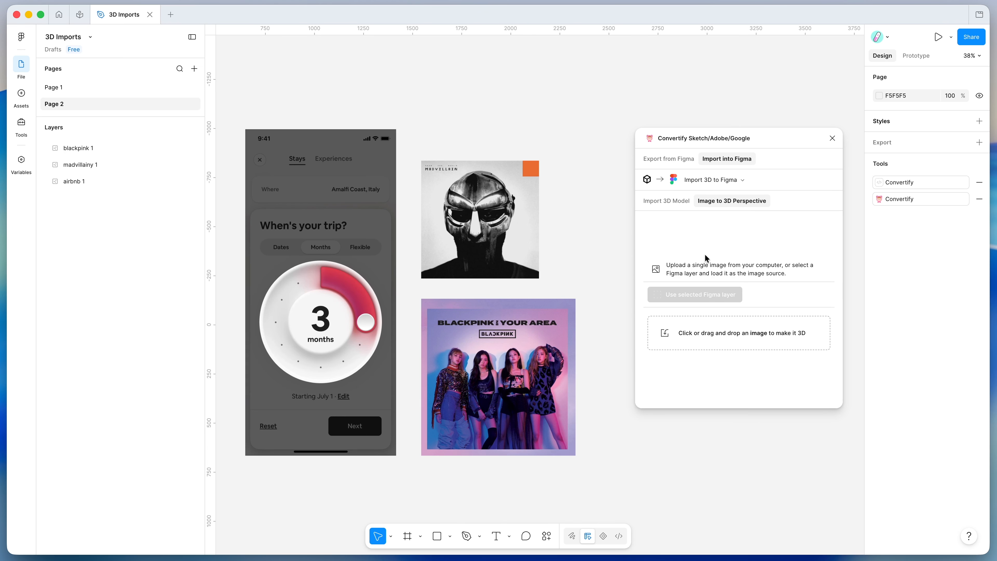
scroll(586, 217, "left", 1)
left_click(496, 209)
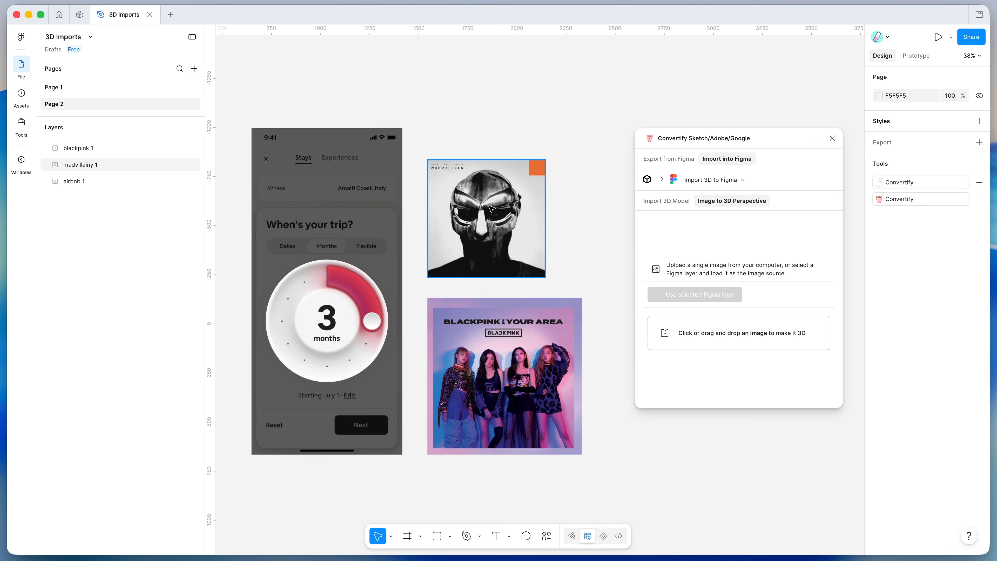
left_click(491, 208)
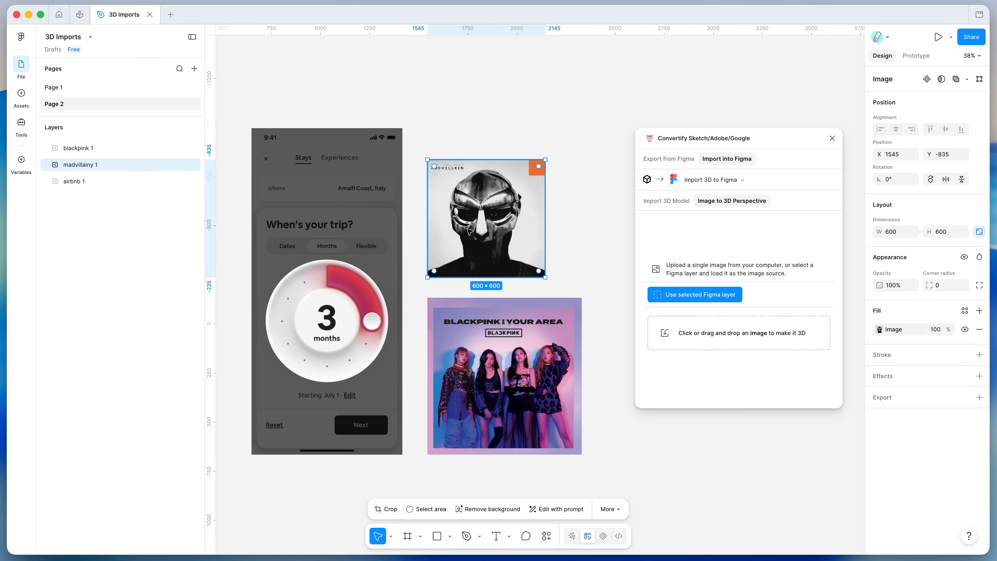
left_click(693, 296)
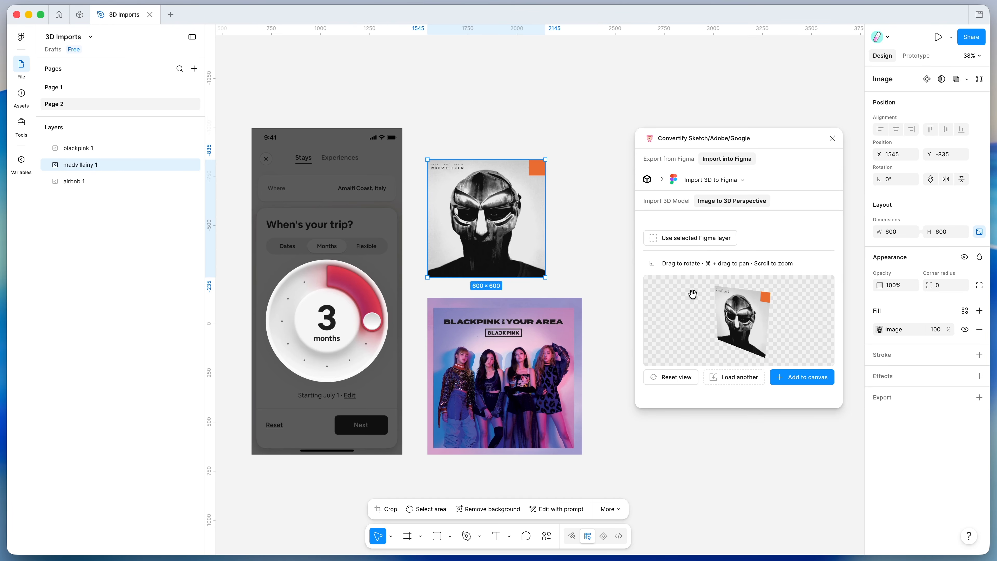
Try rotating and zooming the album cover in the 3D preview, and reset the view
mouse_move(726, 316)
left_mouse_down()
mouse_move(719, 302)
mouse_move(770, 300)
mouse_move(723, 305)
mouse_move(741, 314)
mouse_move(706, 312)
mouse_move(715, 320)
left_mouse_up()
left_click(686, 380)
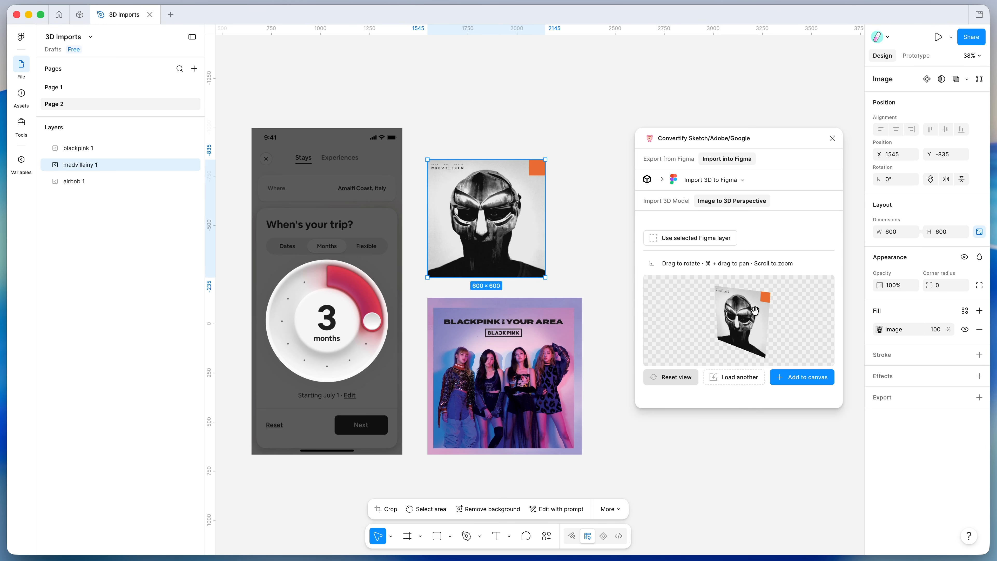
left_click_drag(750, 323, 731, 312)
scroll(731, 312, "up", 3)
scroll(730, 312, "down", 3)
scroll(731, 312, "up", 5)
scroll(731, 311, "down", 2)
left_click_drag(754, 312, 784, 312)
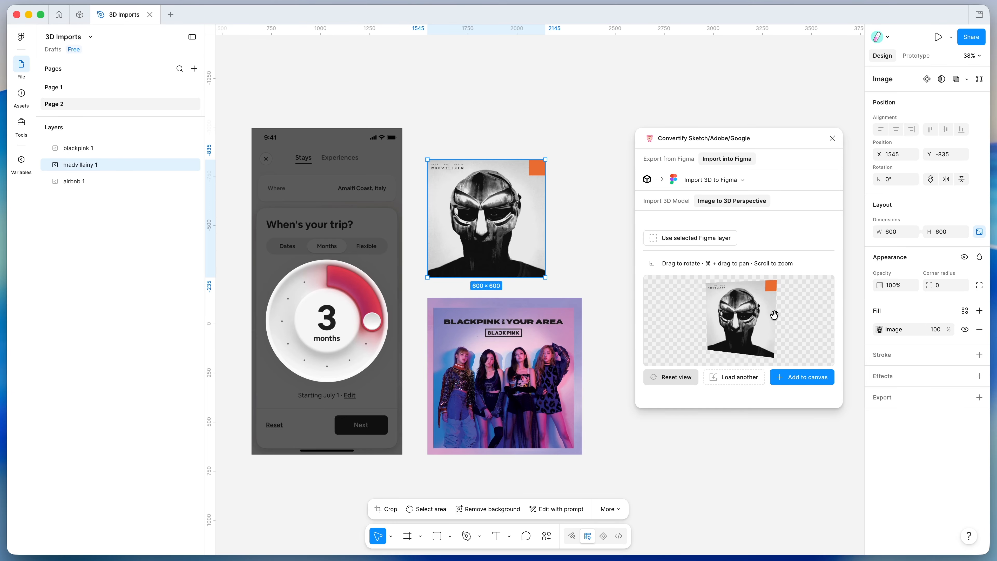
left_click(672, 378)
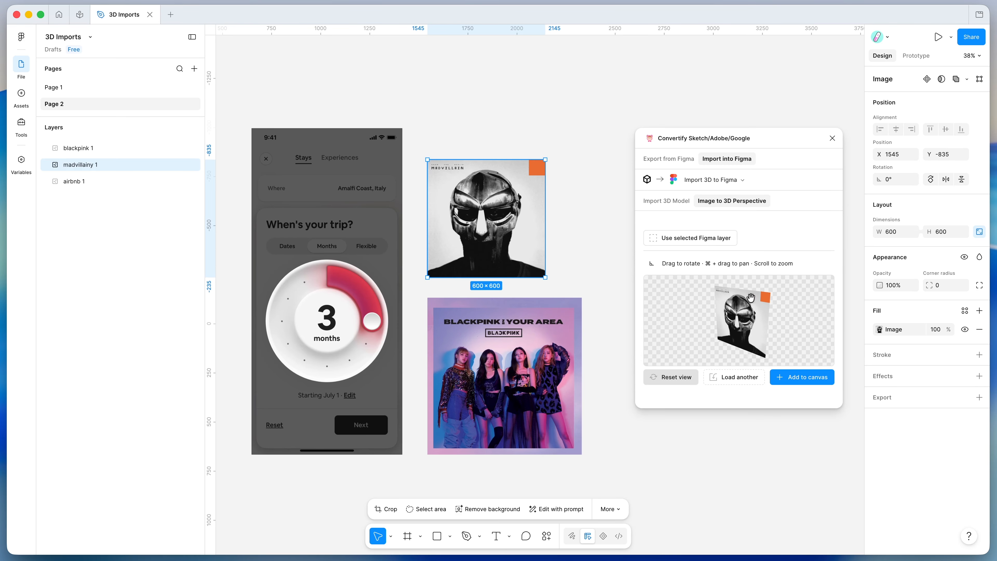
Add the 3D album cover to the canvas and move it clear of the original images, to about X 2897, Y -1063
left_click(803, 378)
scroll(491, 269, "right", 2)
scroll(491, 268, "down", 5)
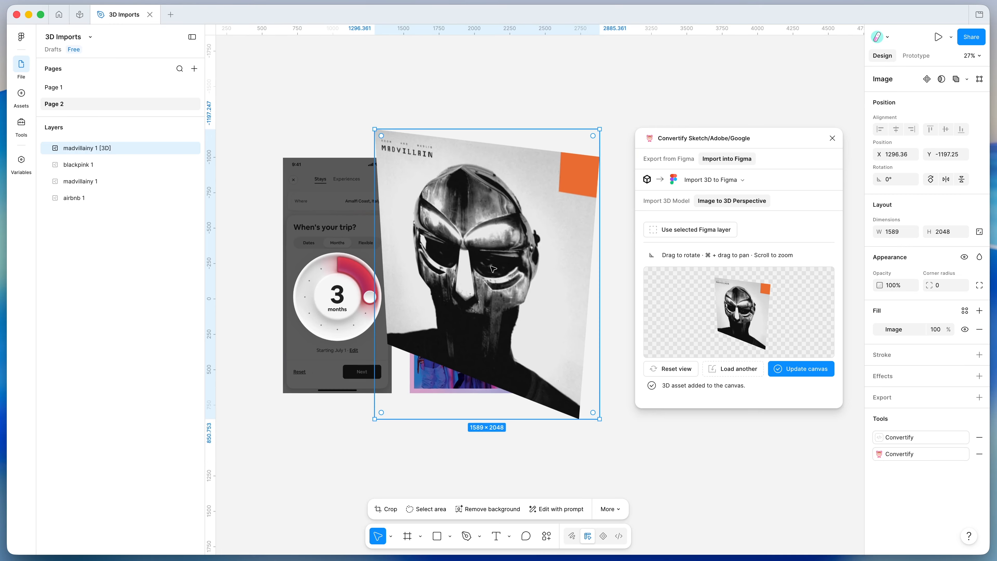
left_click_drag(476, 260, 551, 278)
scroll(553, 280, "right", 3)
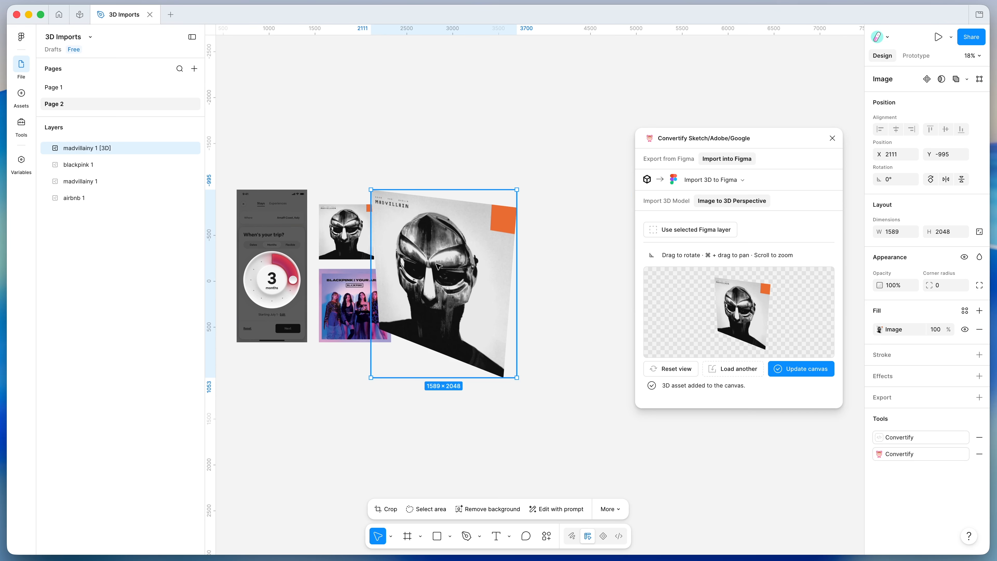
left_click_drag(439, 266, 511, 259)
scroll(510, 259, "up", 5)
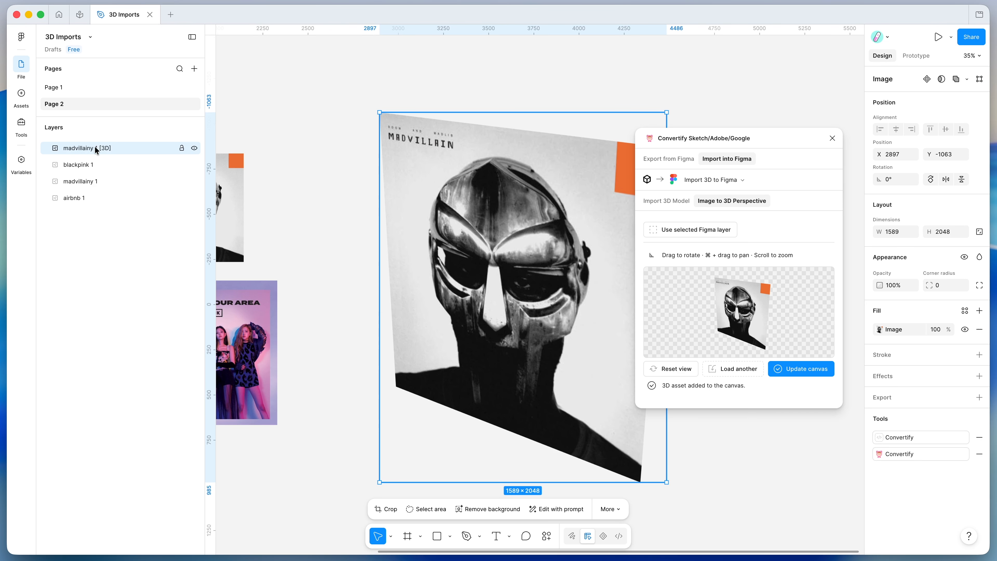
Scale the 3D album cover down to about 933 × 1202 and reposition it at about X 2940, Y -908
scroll(228, 213, "down", 3)
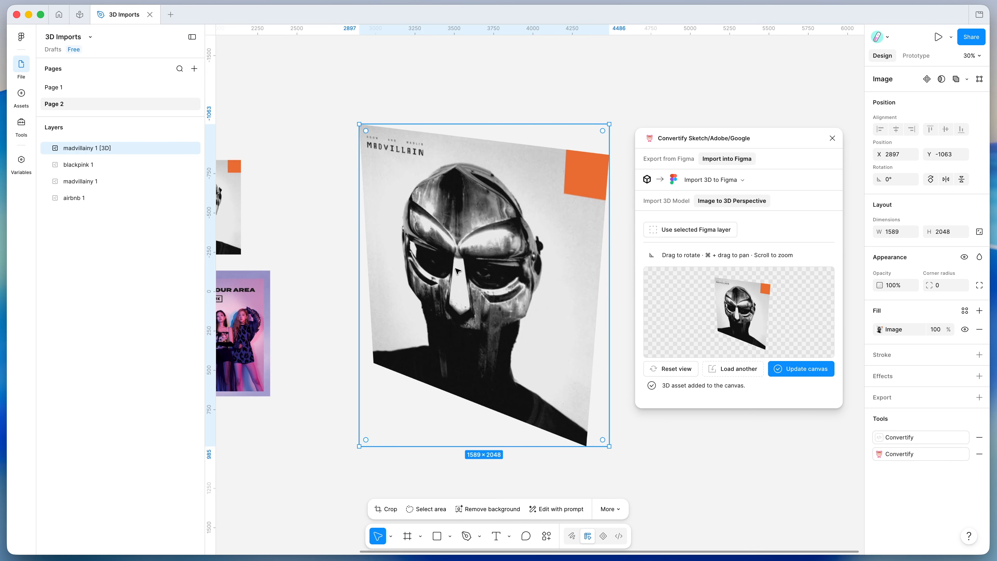
left_click_drag(610, 446, 502, 313)
left_click_drag(463, 267, 470, 292)
Rotate the album cover in the 3D preview to a new angle and update its layer on the canvas
left_click_drag(725, 312, 744, 298)
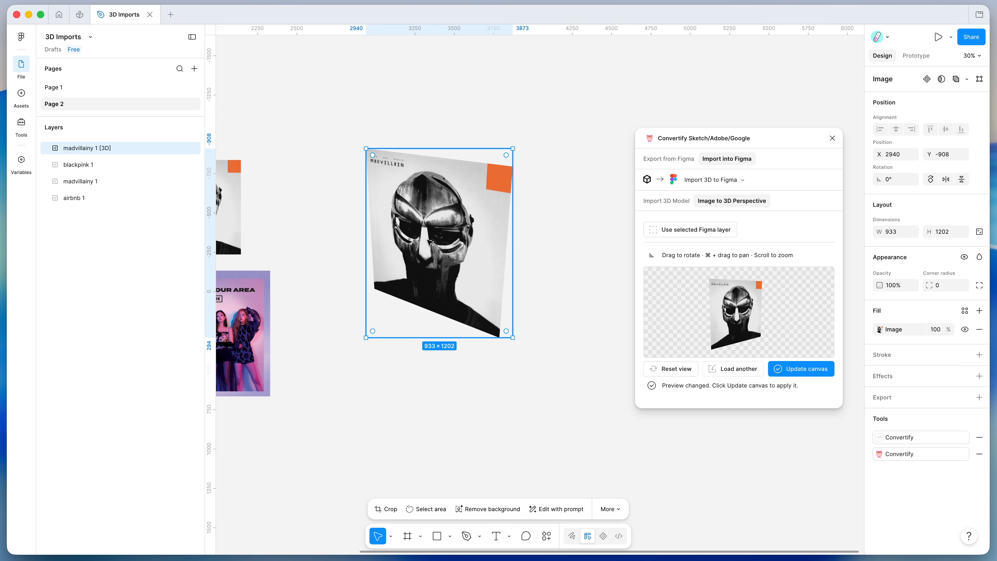
mouse_move(727, 316)
left_mouse_down()
mouse_move(735, 326)
mouse_move(734, 309)
left_mouse_up()
left_click(798, 369)
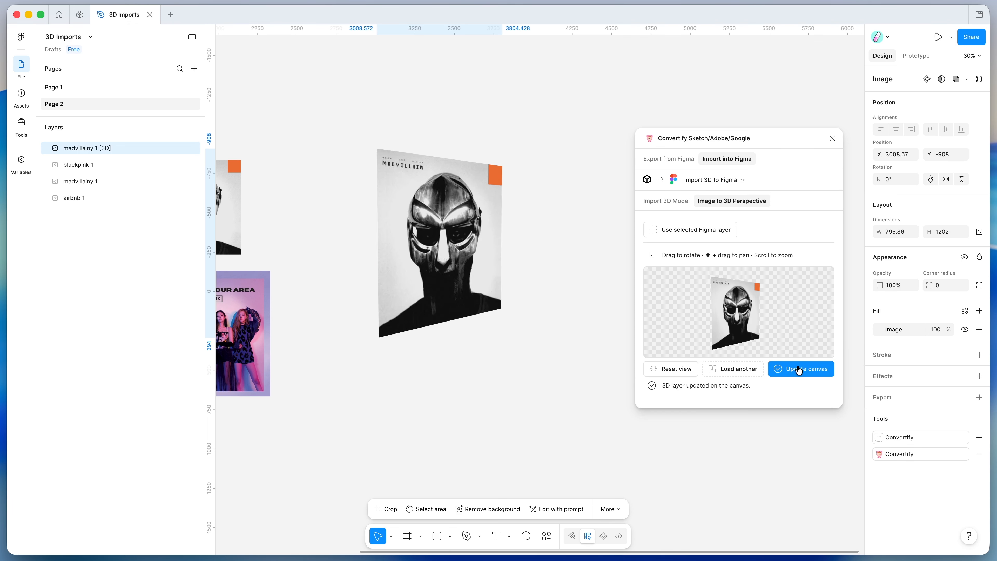
Deselect and reselect the 3D album cover to reload its saved view, and move it up towards the original images
scroll(432, 216, "left", 1)
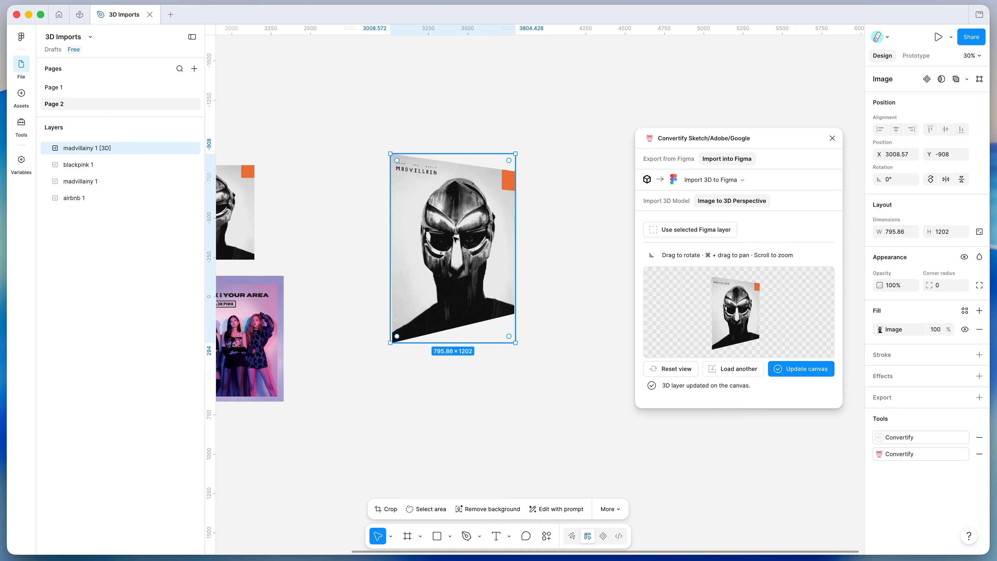
left_click(540, 247)
left_click(492, 249)
scroll(494, 250, "left", 3)
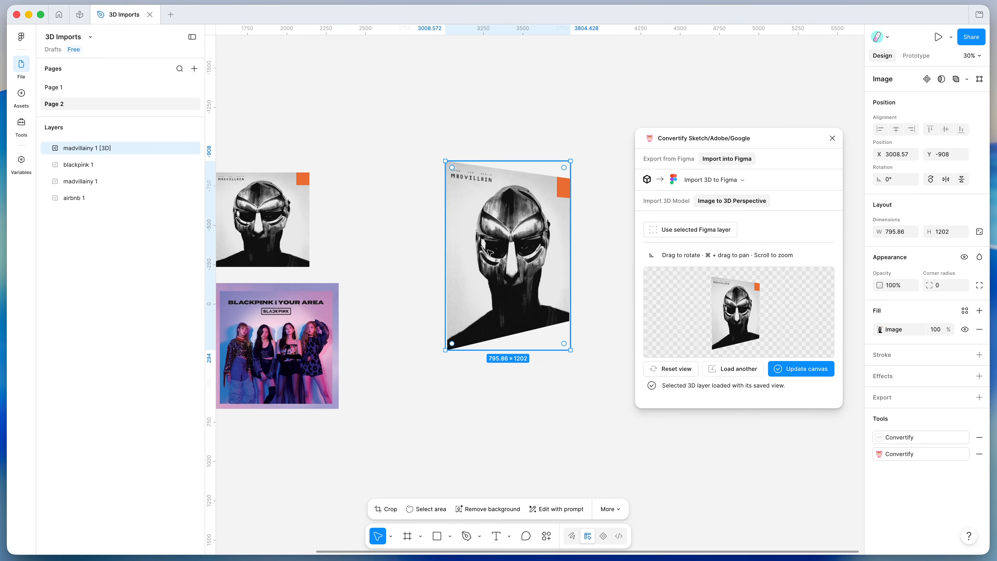
left_click_drag(494, 250, 444, 175)
Load the airbnb 1 layer as the 3D source and add it to the canvas with a rotated perspective
scroll(461, 212, "left", 3)
scroll(459, 212, "down", 3)
left_click(293, 217)
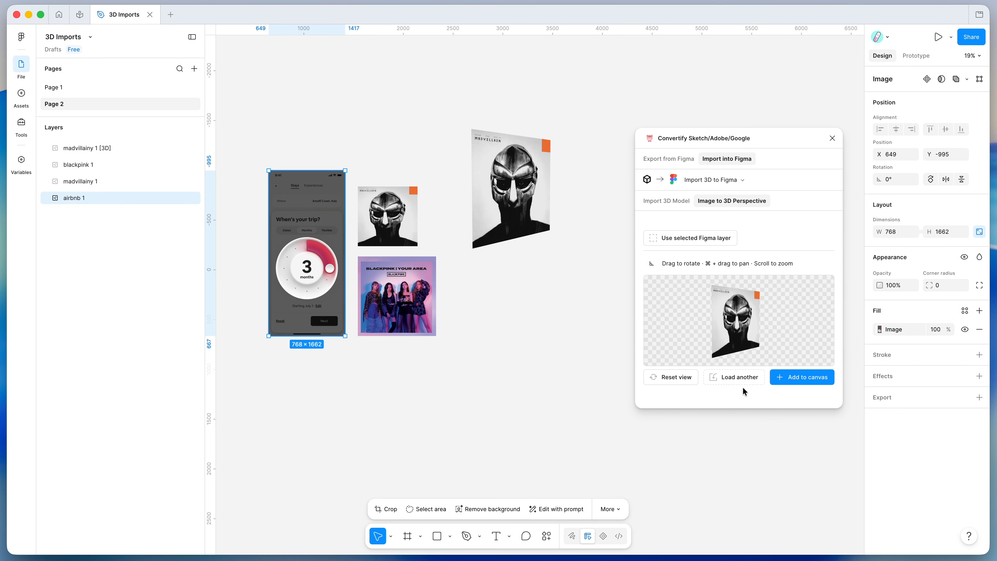
left_click(686, 239)
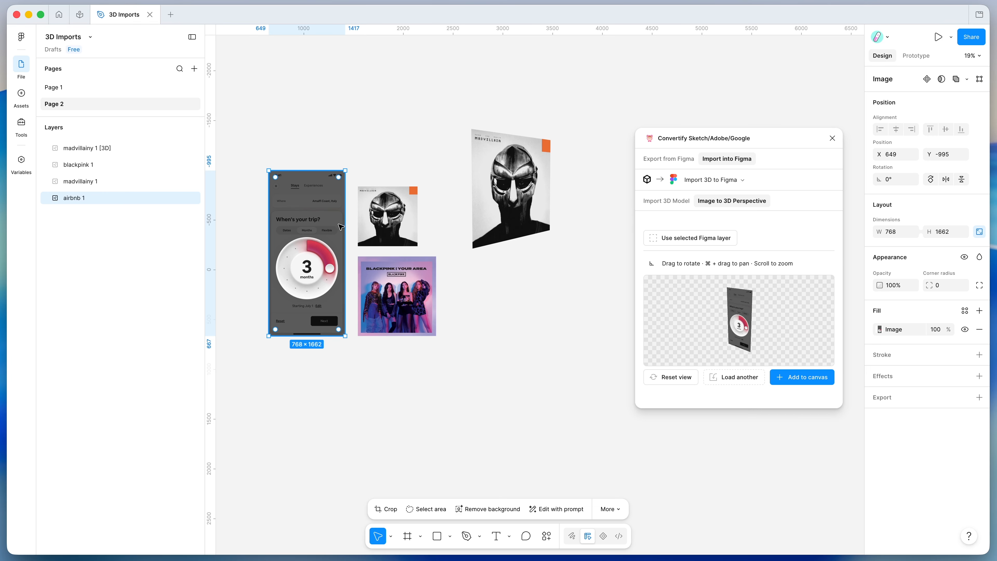
mouse_move(739, 317)
left_mouse_down()
mouse_move(770, 295)
mouse_move(733, 308)
mouse_move(793, 320)
mouse_move(732, 307)
left_mouse_up()
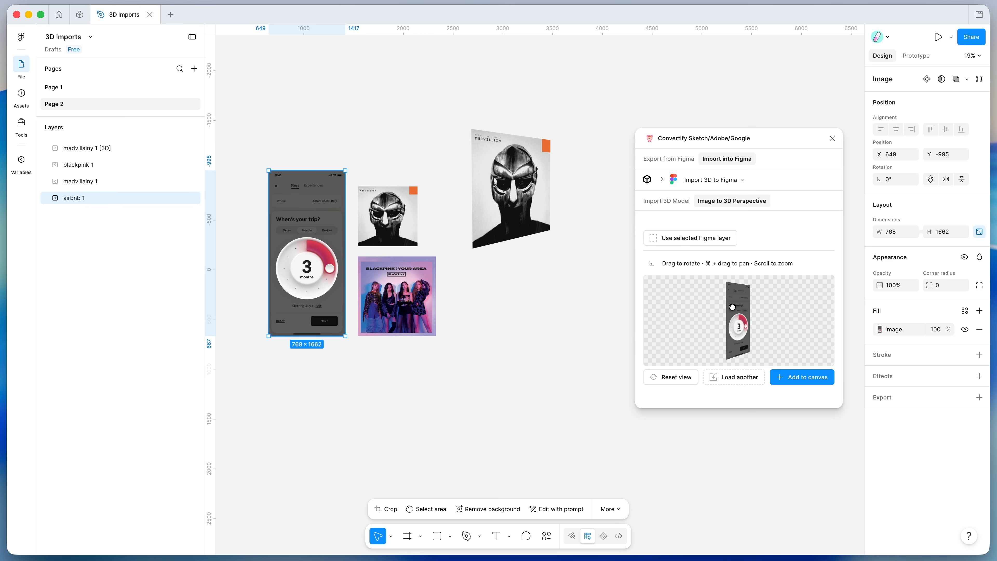
left_click(792, 376)
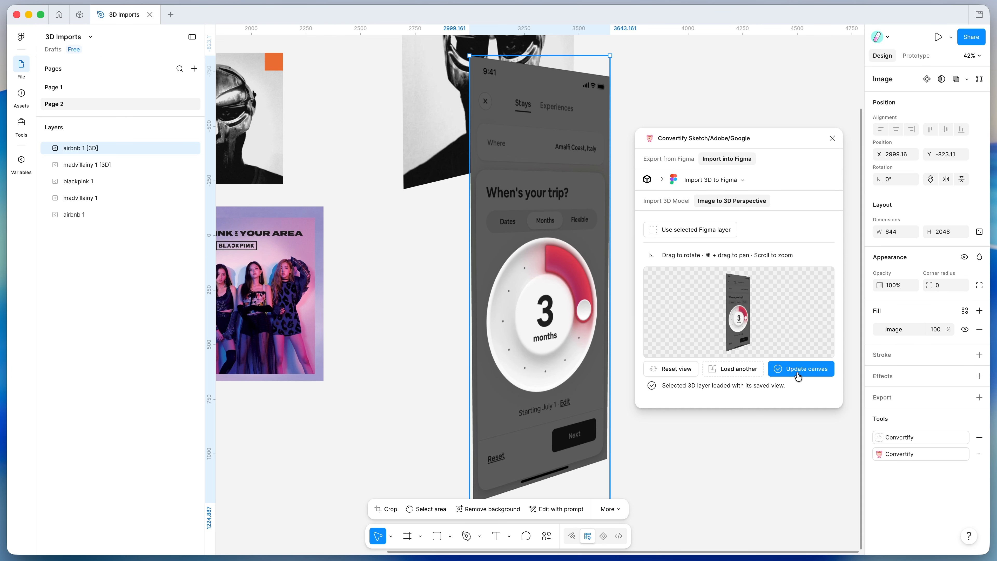
Move the 3D airbnb screen beside the 3D album cover, to about X 3889, Y -1353
scroll(472, 308, "down", 3)
left_click_drag(473, 281, 539, 247)
scroll(426, 293, "down", 3)
scroll(505, 279, "up", 3)
scroll(534, 244, "right", 1)
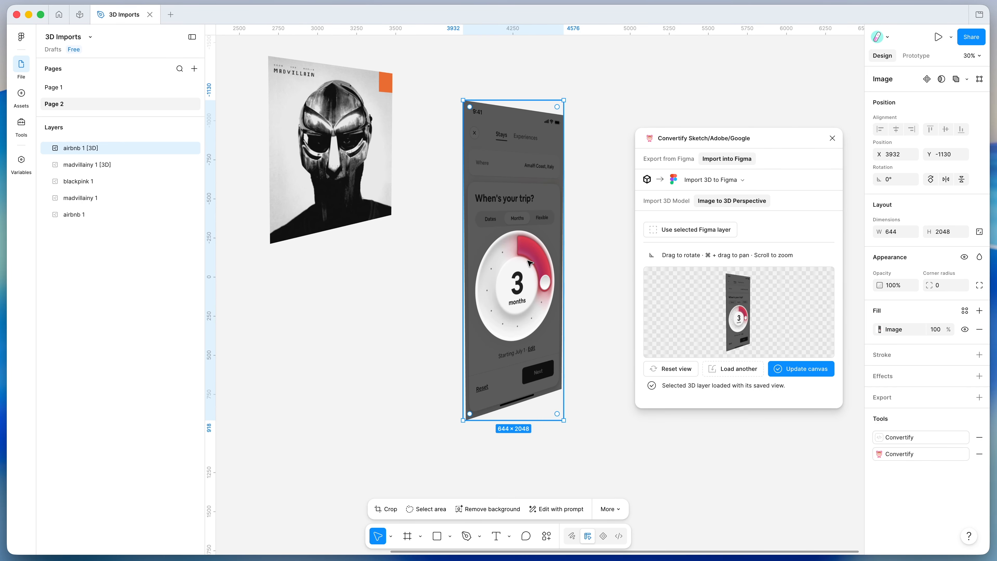
left_click_drag(528, 253, 521, 217)
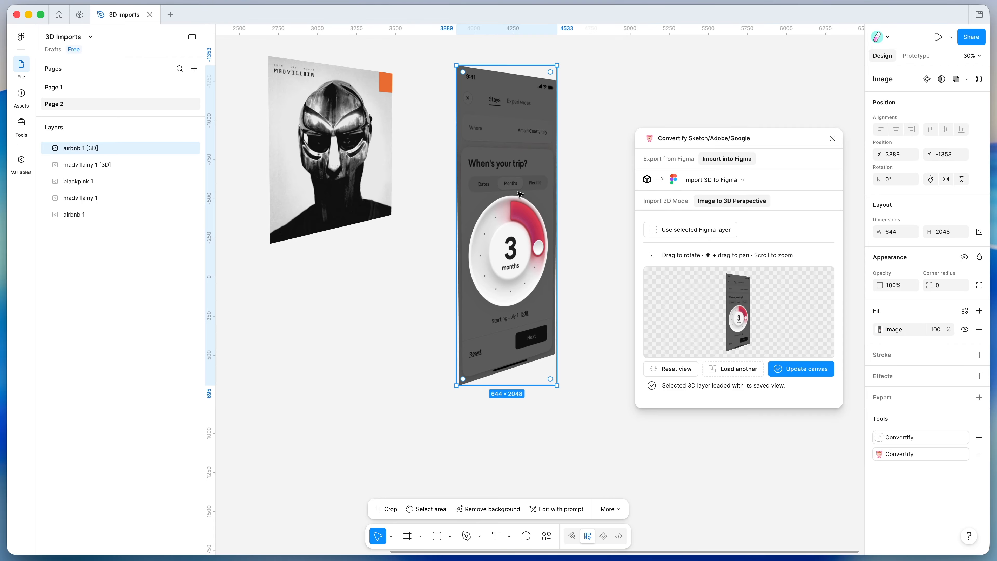
Rotate the airbnb screen sideways in the 3D preview to reverse its perspective, and update its layer on the canvas
left_click_drag(766, 319, 718, 319)
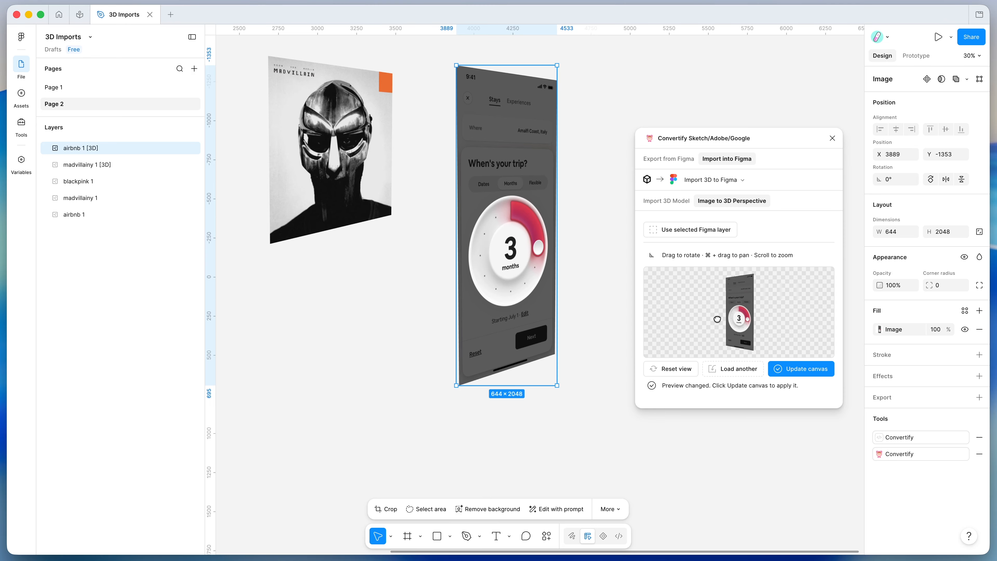
left_click(801, 373)
scroll(535, 245, "down", 5)
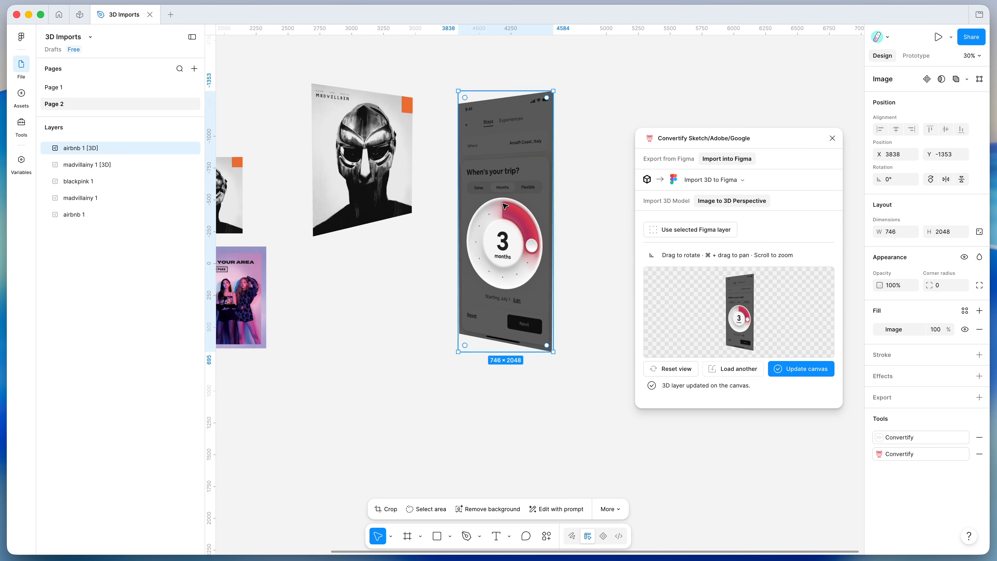
scroll(560, 212, "left", 2)
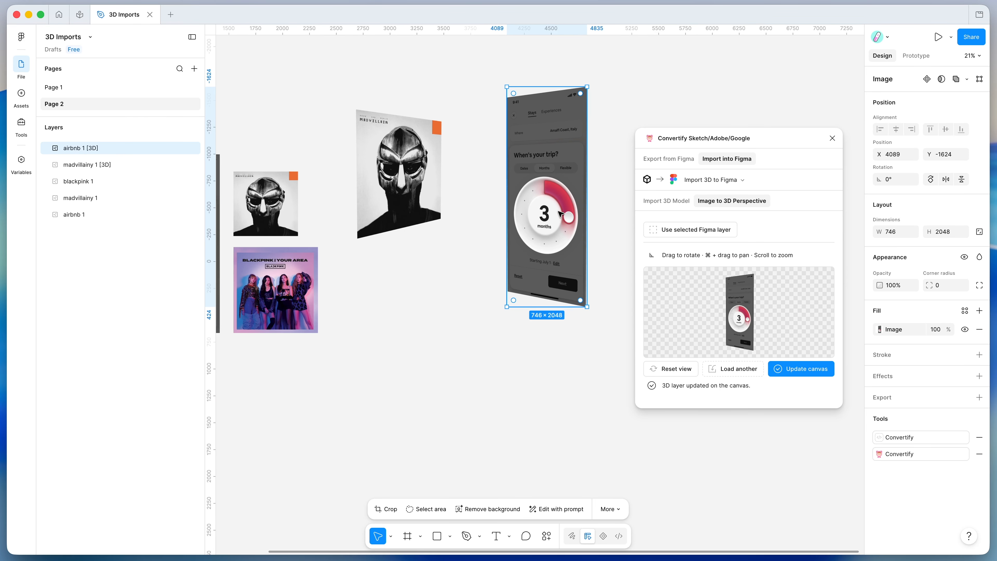
Load the damn image file as another 3D source and add it to the canvas with a sideways-rotated perspective
left_click(483, 340)
scroll(483, 341, "left", 3)
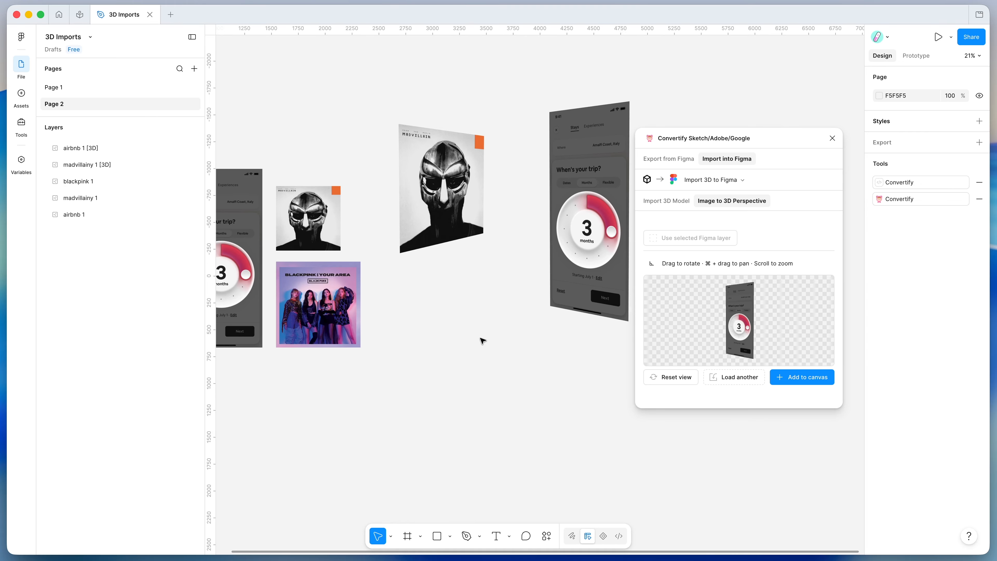
left_click_drag(774, 135, 786, 102)
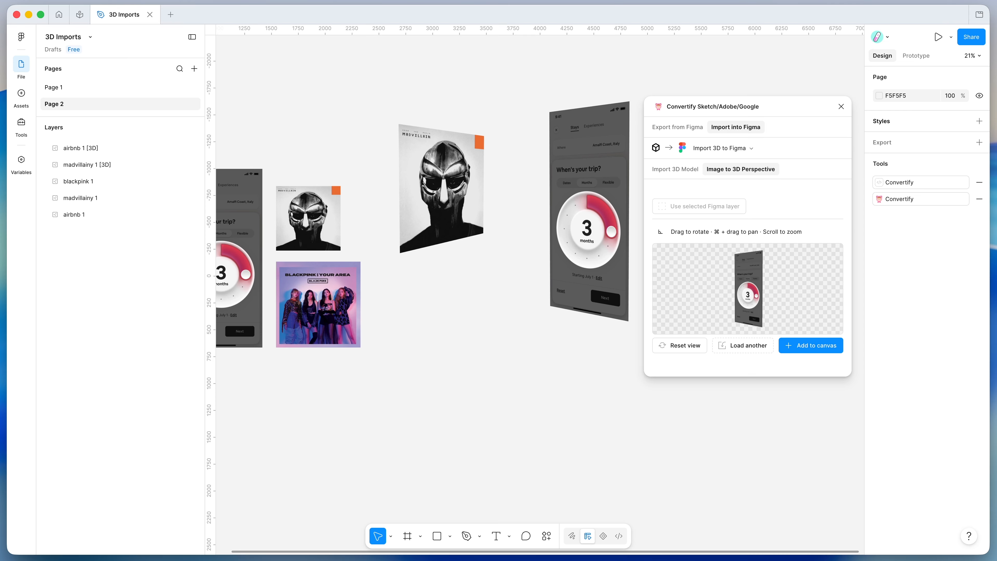
left_click_drag(809, 327, 753, 347)
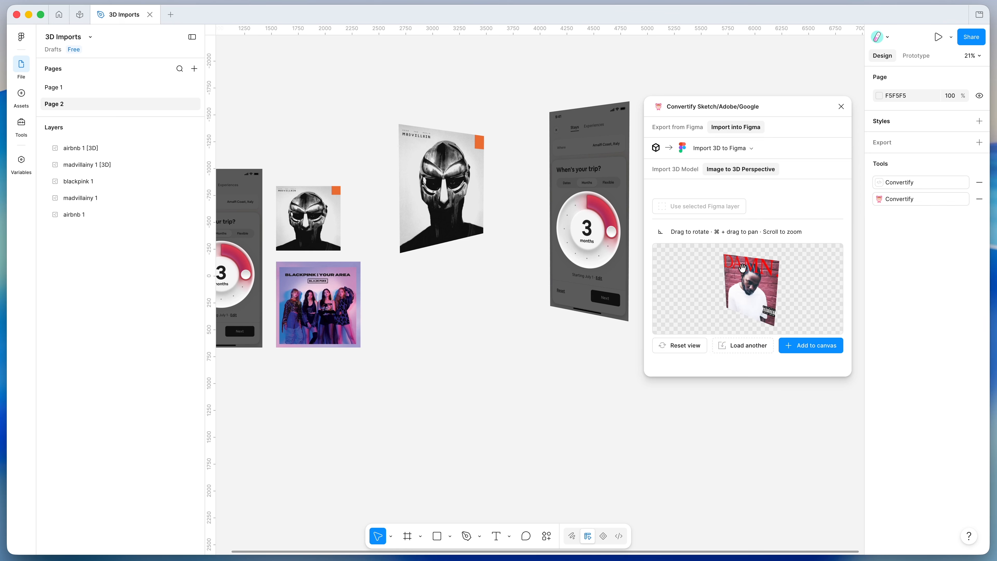
left_click_drag(735, 284, 709, 292)
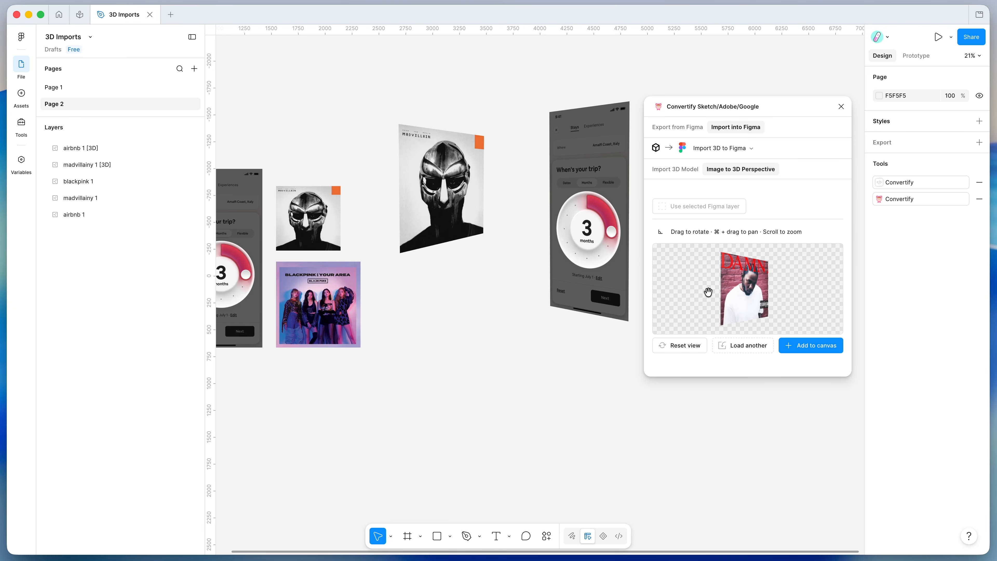
left_click(811, 345)
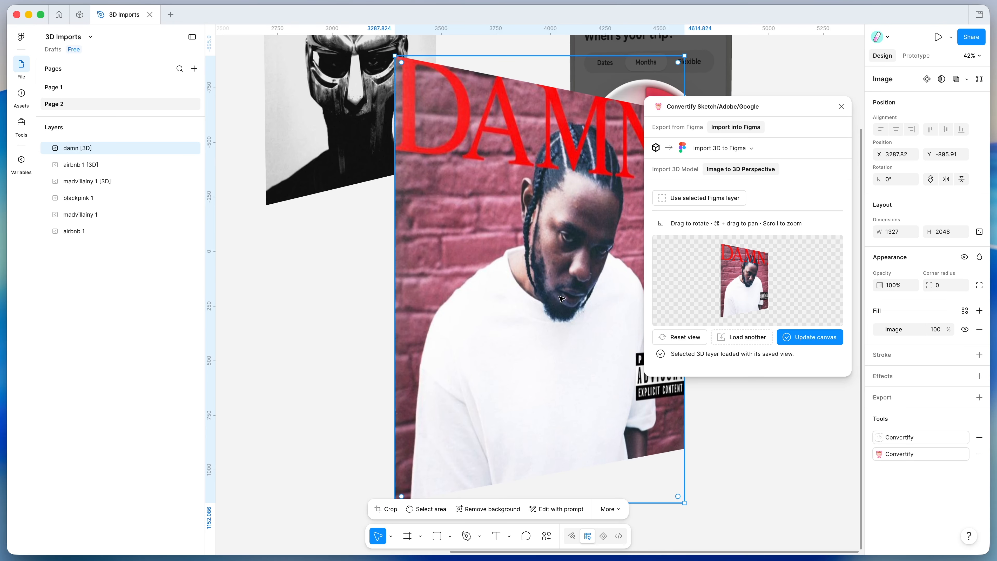
Shrink the 3D damn cover to about 754 × 1164 and place it below the 3D madvillainy cover, at about X 2585, Y 41
scroll(559, 296, "down", 6)
left_click_drag(560, 296, 521, 368)
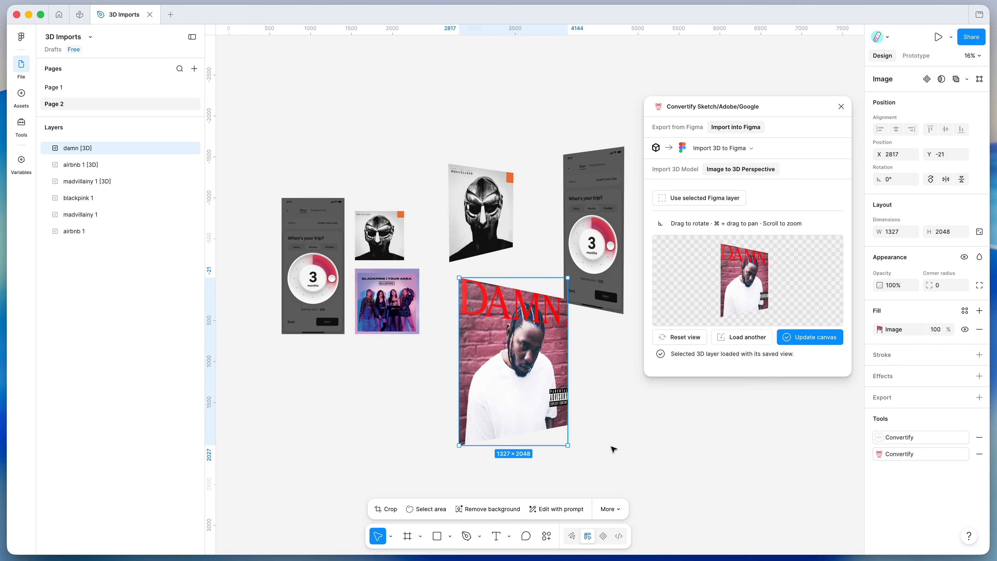
left_click_drag(568, 445, 527, 366)
left_click_drag(496, 308, 489, 310)
scroll(489, 310, "up", 5)
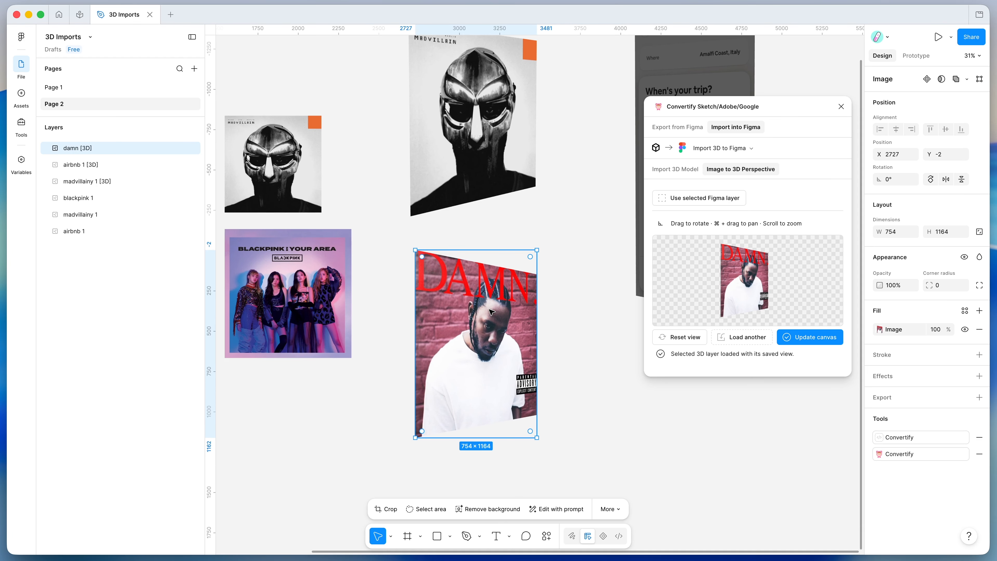
scroll(491, 311, "down", 3)
scroll(490, 311, "up", 3)
left_click_drag(491, 311, 464, 332)
scroll(489, 327, "down", 3)
scroll(463, 302, "left", 3)
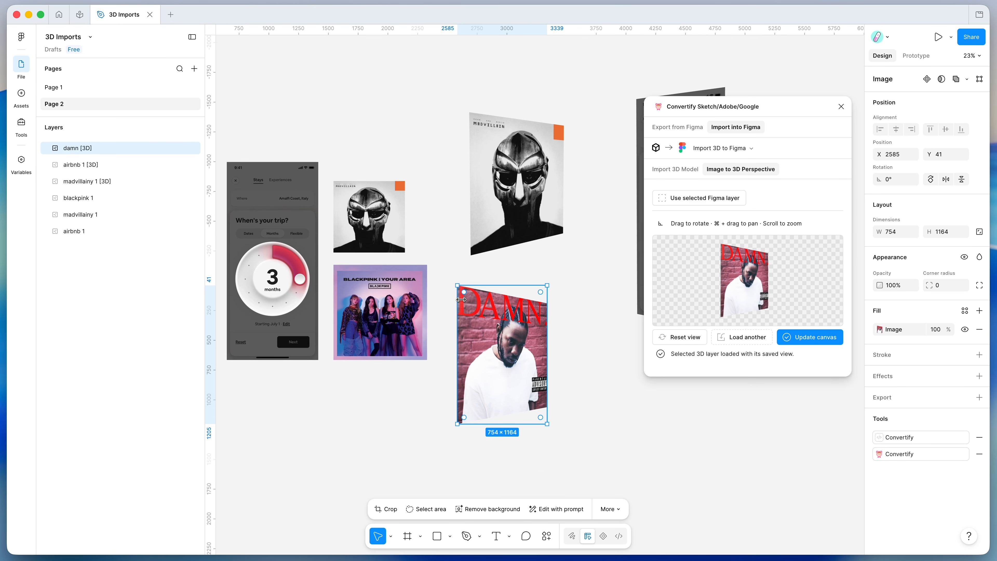
left_click(445, 258)
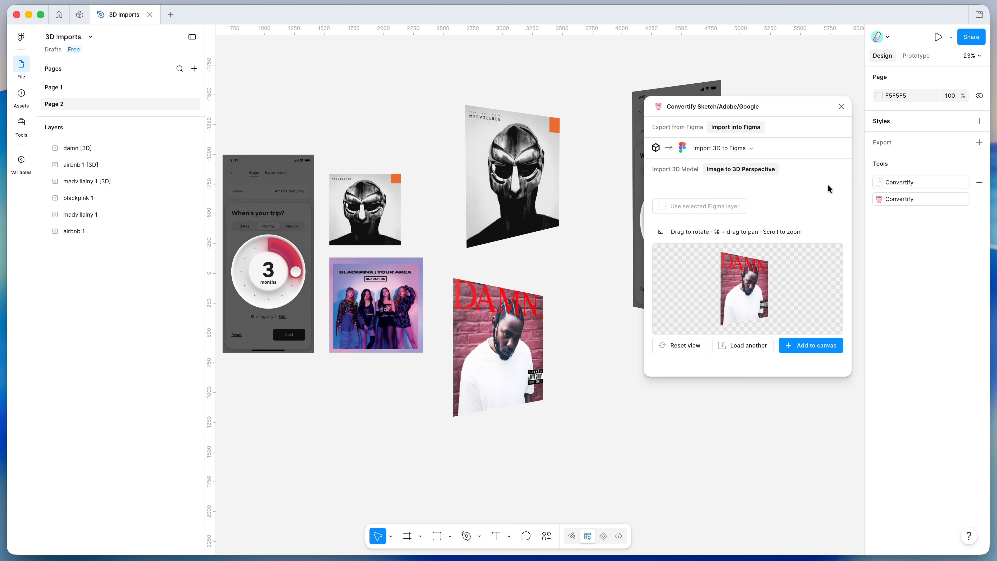
Restart the Convertify plugin and load the blackpink image file from the computer as the source for Image to 3D Perspective
left_click(905, 200)
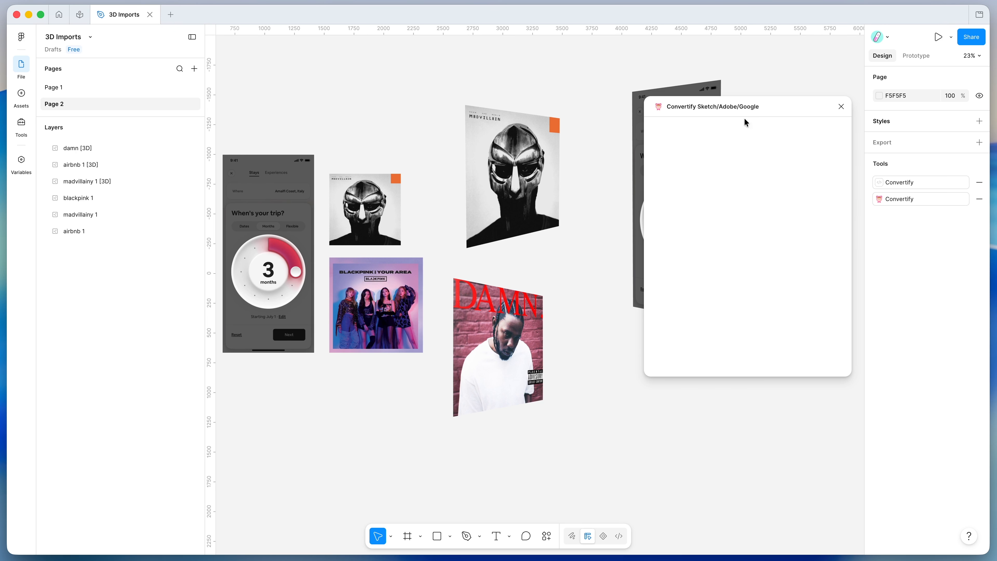
left_click_drag(766, 103, 709, 137)
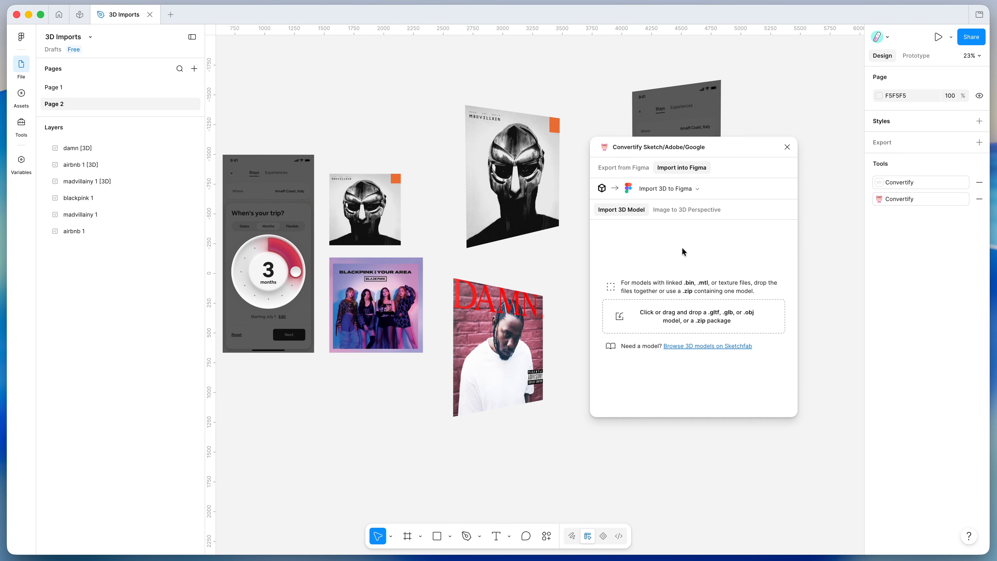
left_click(672, 210)
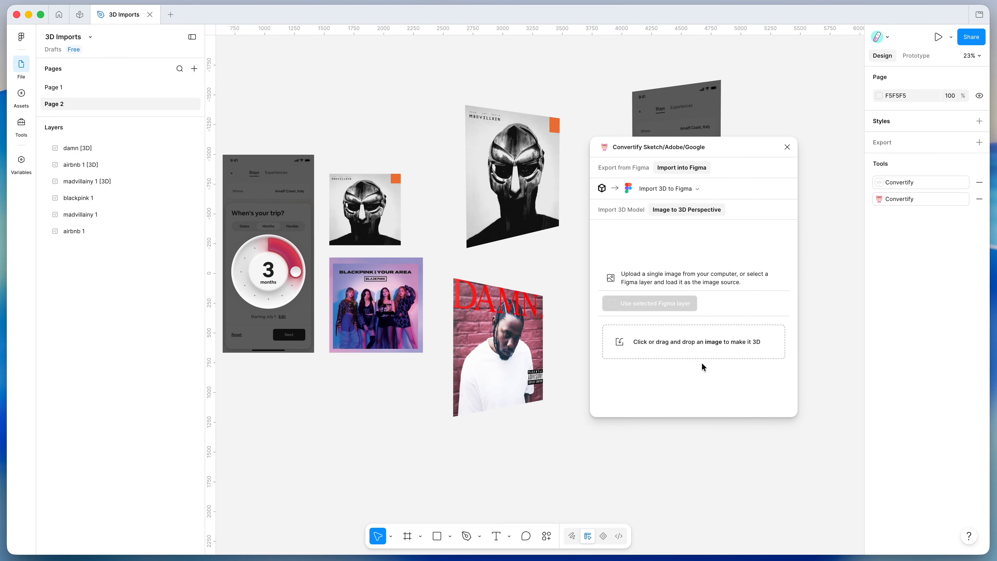
left_click(678, 341)
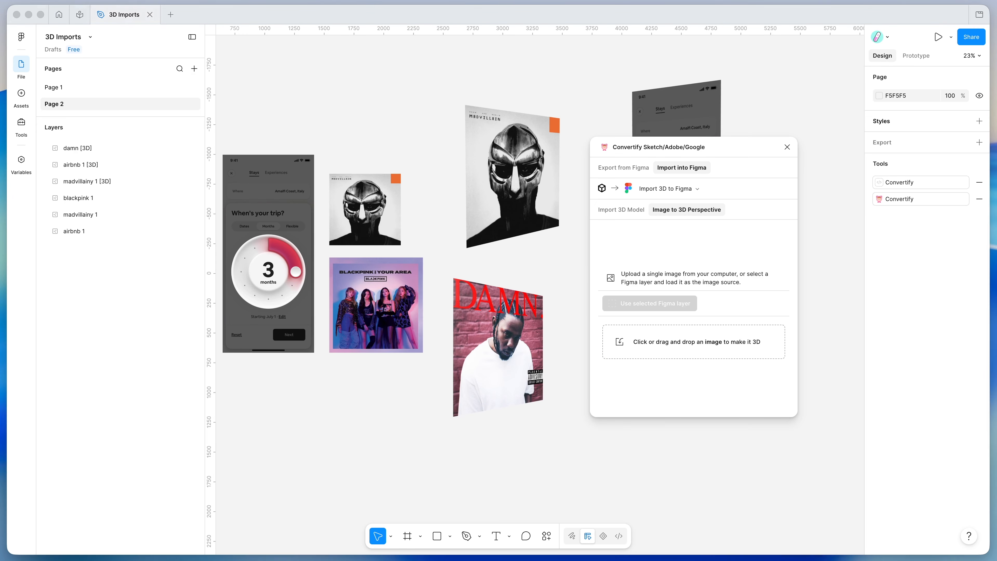
left_click_drag(996, 355, 687, 354)
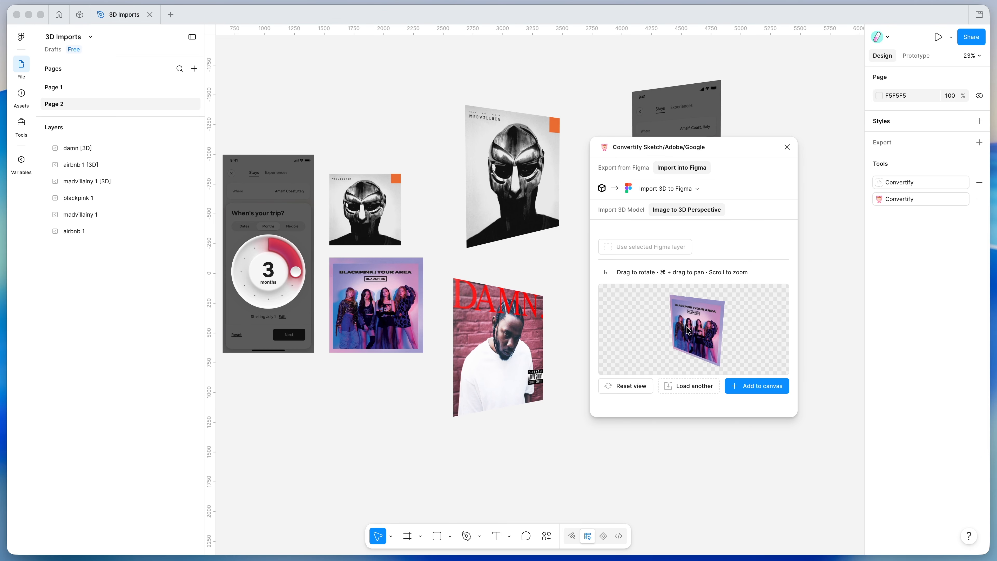
Rotate the blackpink image slightly sideways in the 3D preview and add it to the canvas
left_click(376, 316)
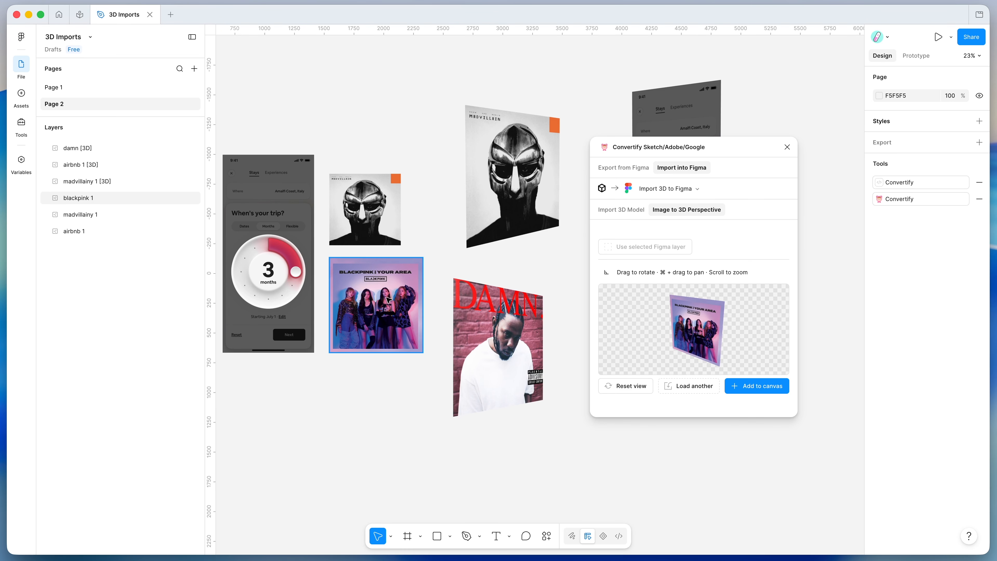
mouse_move(693, 331)
left_mouse_down()
mouse_move(739, 325)
mouse_move(705, 316)
mouse_move(726, 306)
mouse_move(689, 328)
left_mouse_up()
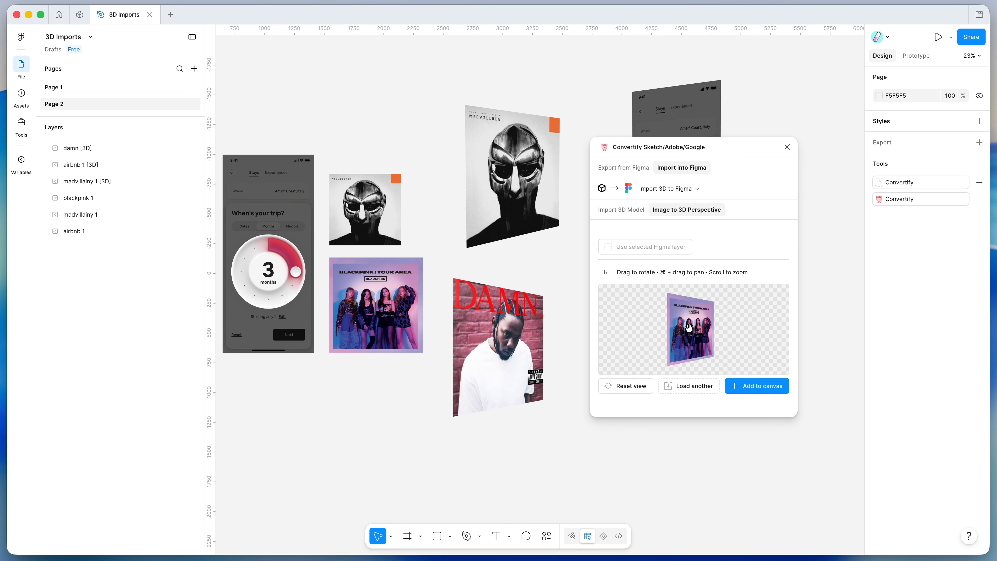
left_click(760, 387)
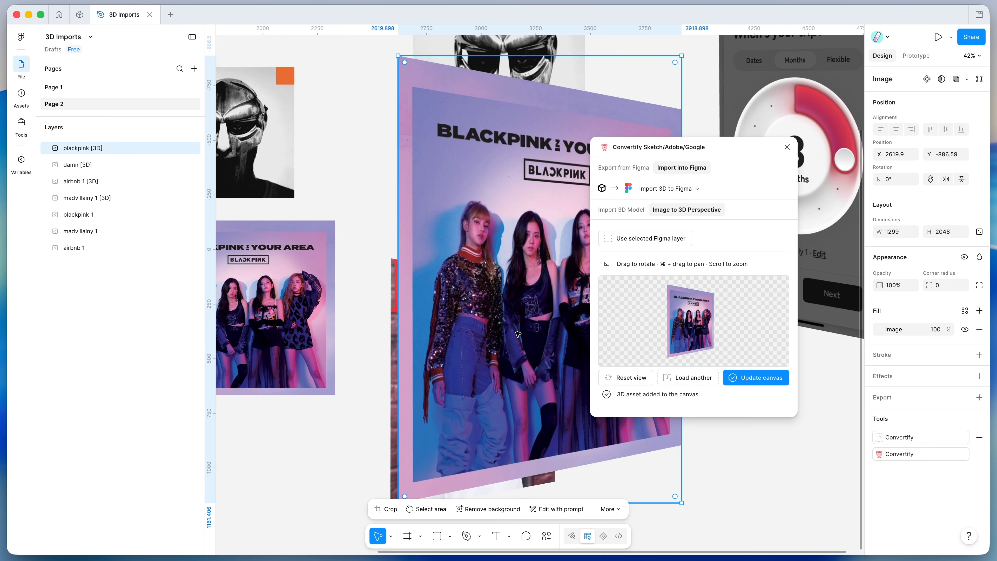
Tilt the blackpink image vertically so its top edge is wider, update its layer, and move it to about X 1661, Y -235
mouse_move(684, 322)
left_mouse_down()
mouse_move(665, 322)
mouse_move(680, 334)
mouse_move(697, 327)
left_mouse_up()
left_click(767, 378)
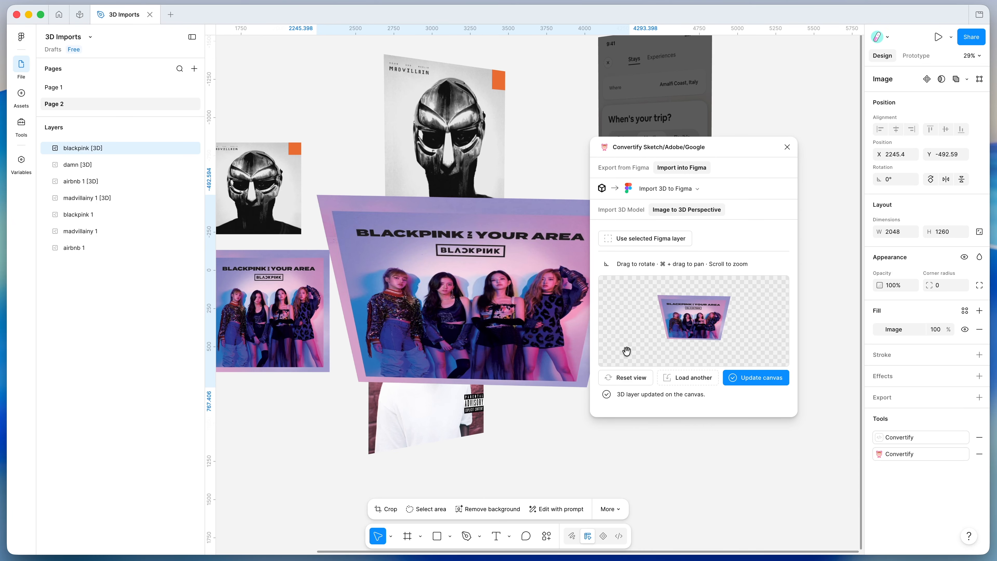
left_click_drag(528, 297, 470, 322)
scroll(480, 325, "down", 3)
Rotate the blackpink image back to an upright, slightly sideways perspective in the 3D preview and update its layer on the canvas
left_click_drag(663, 326, 690, 293)
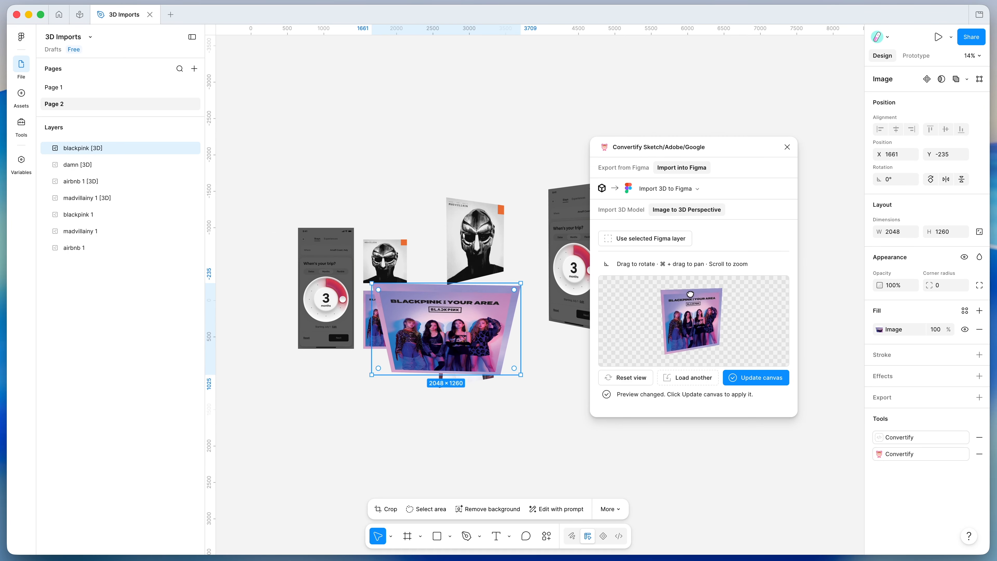
left_click_drag(668, 327, 674, 307)
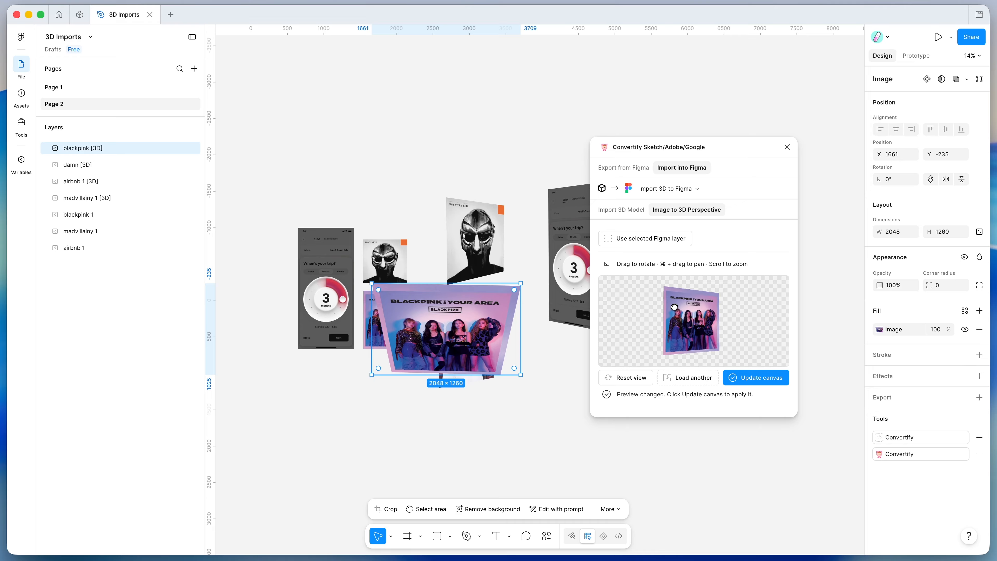
left_click(753, 378)
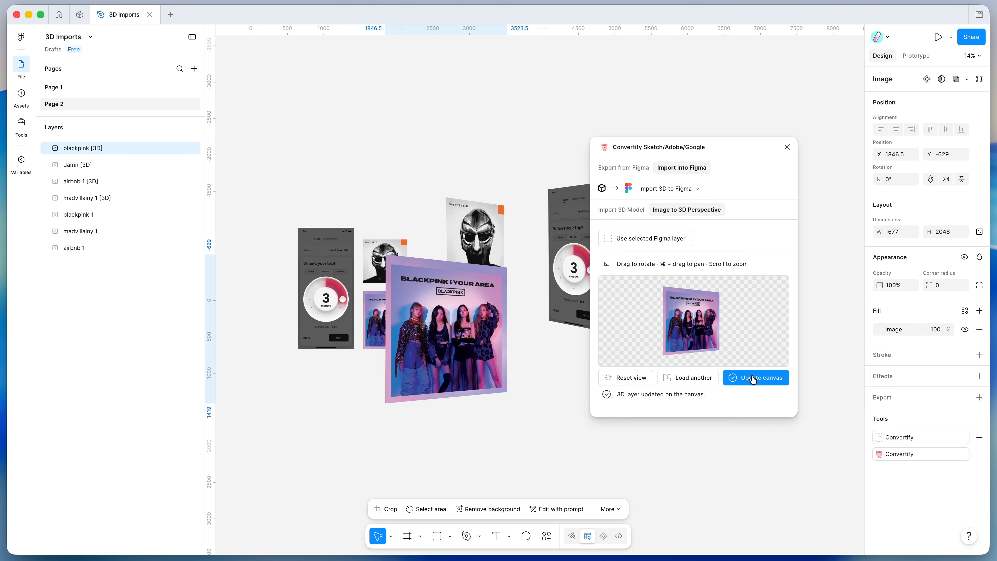
Move the 3D blackpink cover above the original images and shrink it to about 854 × 1043, at about X 1180, Y -2274
scroll(510, 331, "up", 5)
scroll(511, 333, "down", 4)
left_click_drag(441, 314, 326, 119)
scroll(493, 325, "down", 3)
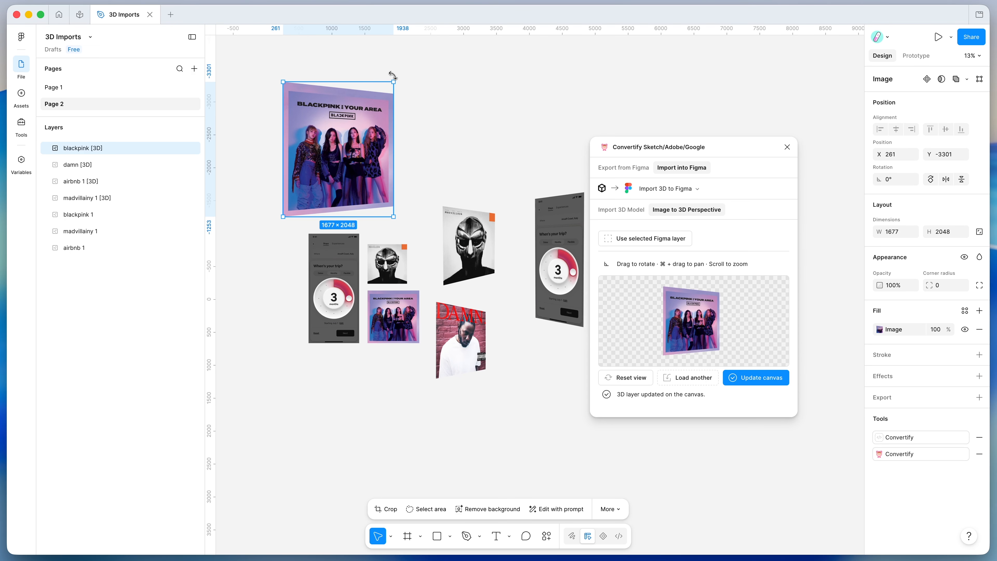
left_click_drag(389, 84, 345, 188)
scroll(394, 166, "up", 3)
scroll(395, 167, "up", 3)
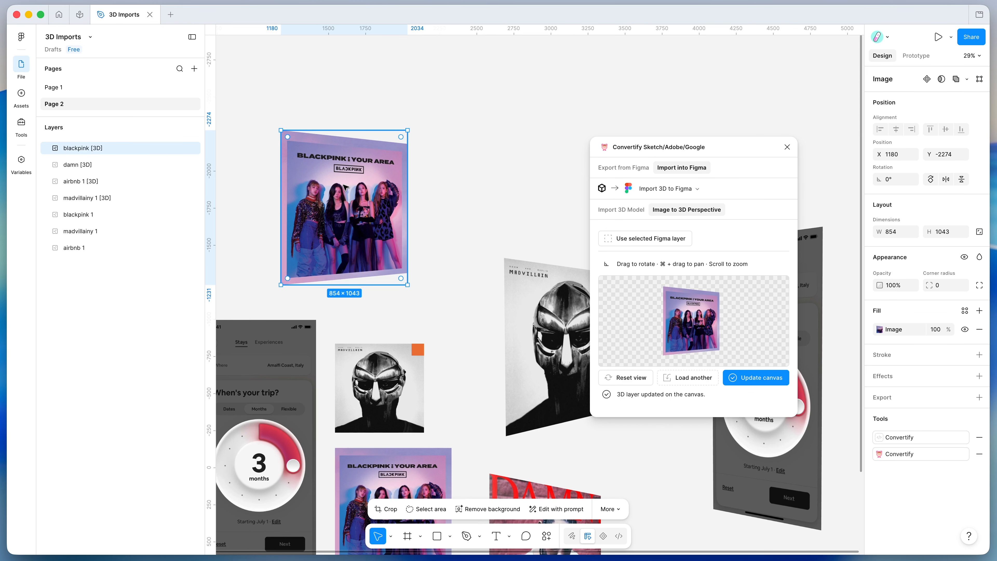
Select the flat madvillainy 1 layer to check whether it can be used as the 3D image source, and deselect it
scroll(345, 187, "left", 2)
scroll(345, 186, "down", 3)
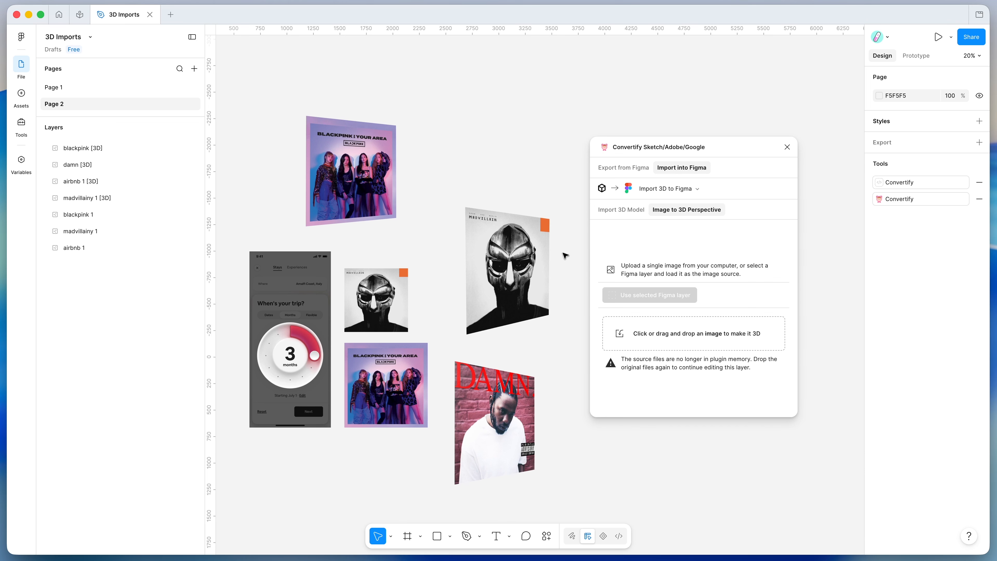
left_click(389, 310)
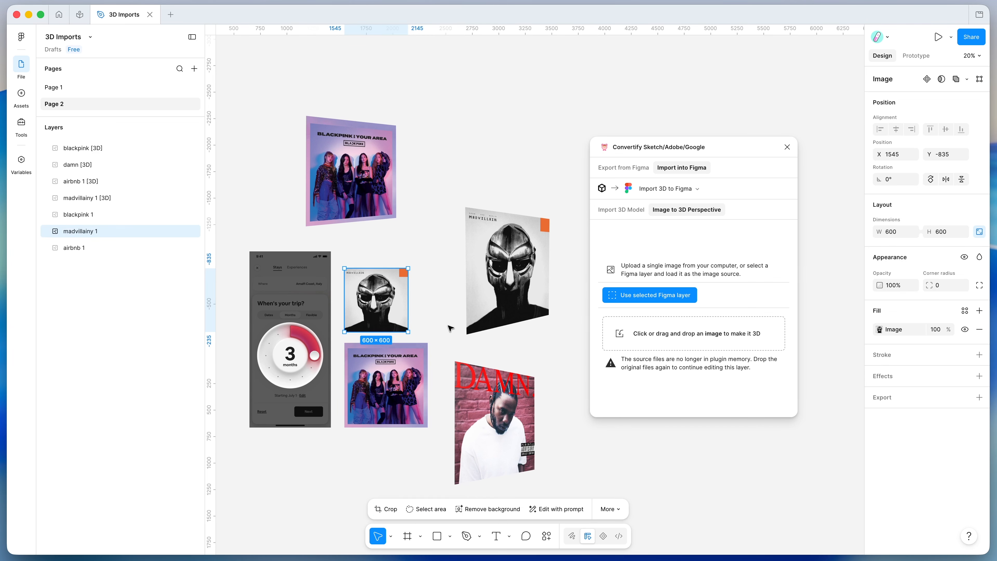
left_click(445, 313)
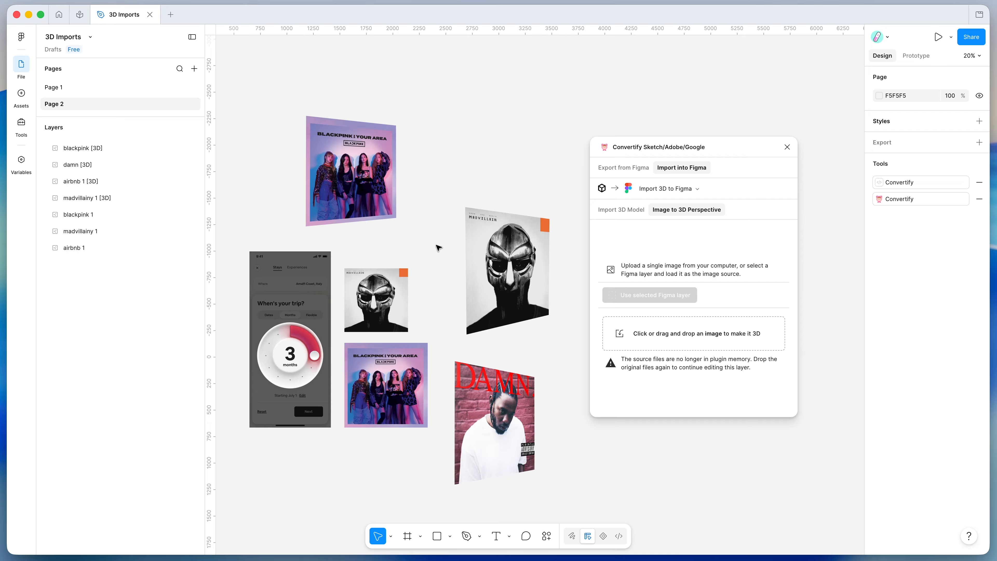